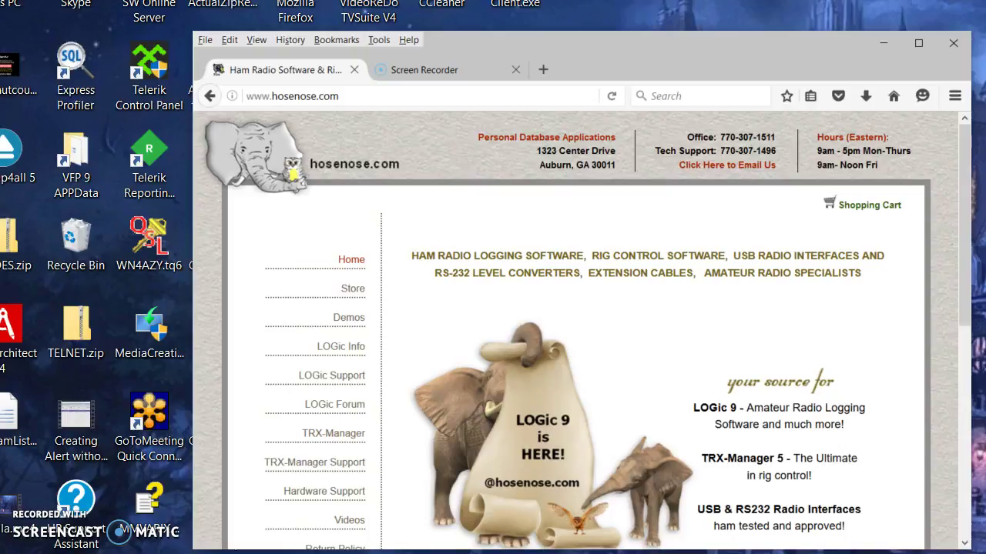
Search the web for "omnirig" and open the DX Atlas page about the Omni-Rig software
left_click(359, 95)
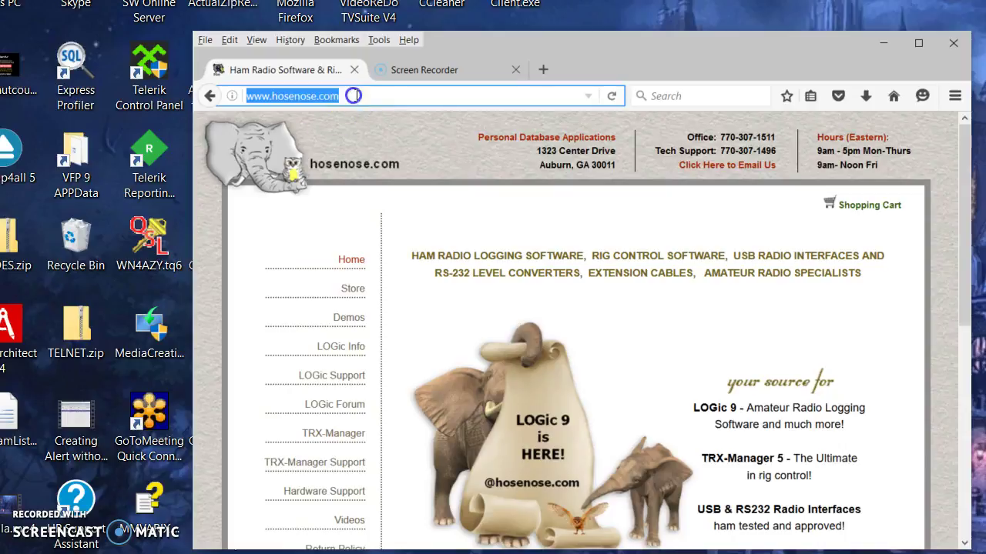
type("omnirig")
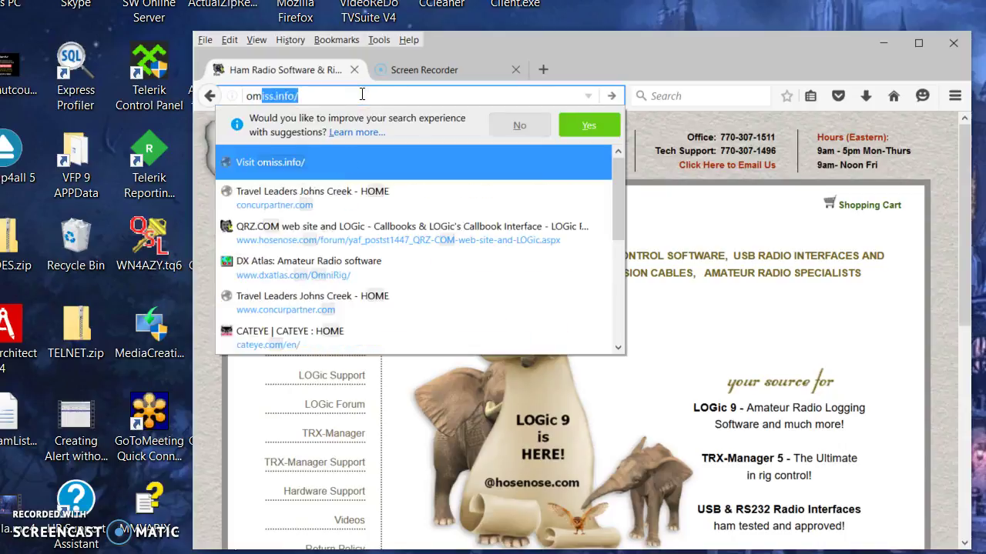
key("Return")
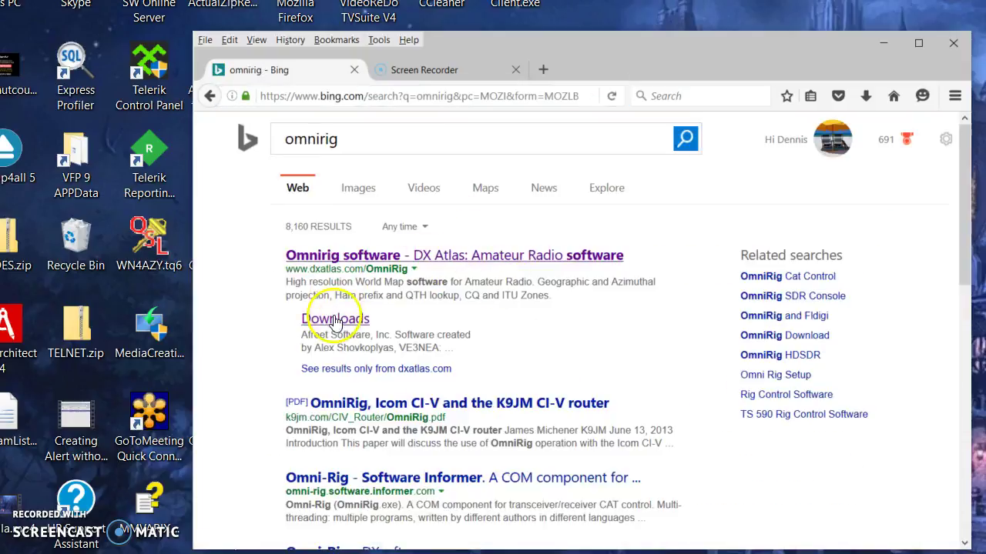
left_click(356, 255)
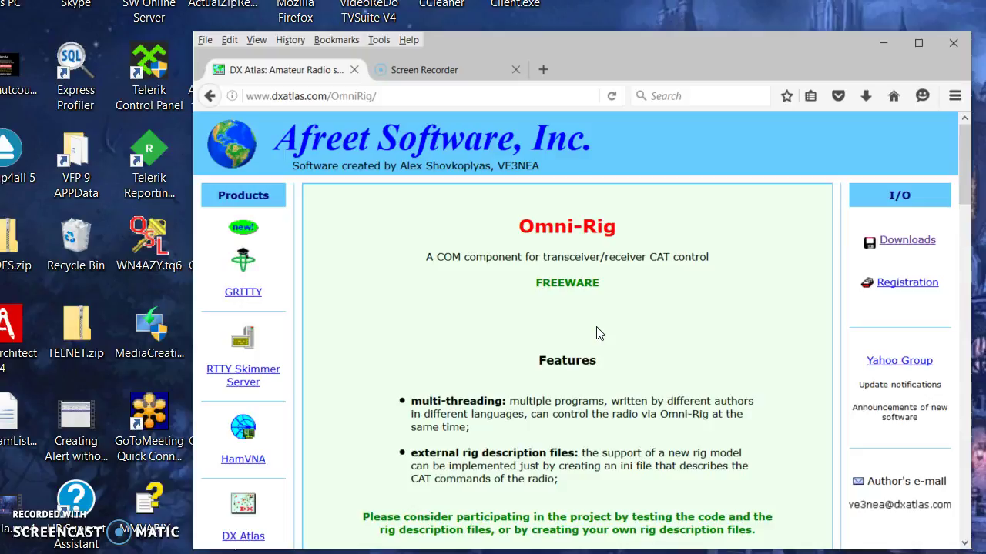
Examine the features and the list of supported radios on the Omni-Rig page
scroll(599, 333, "down", 8)
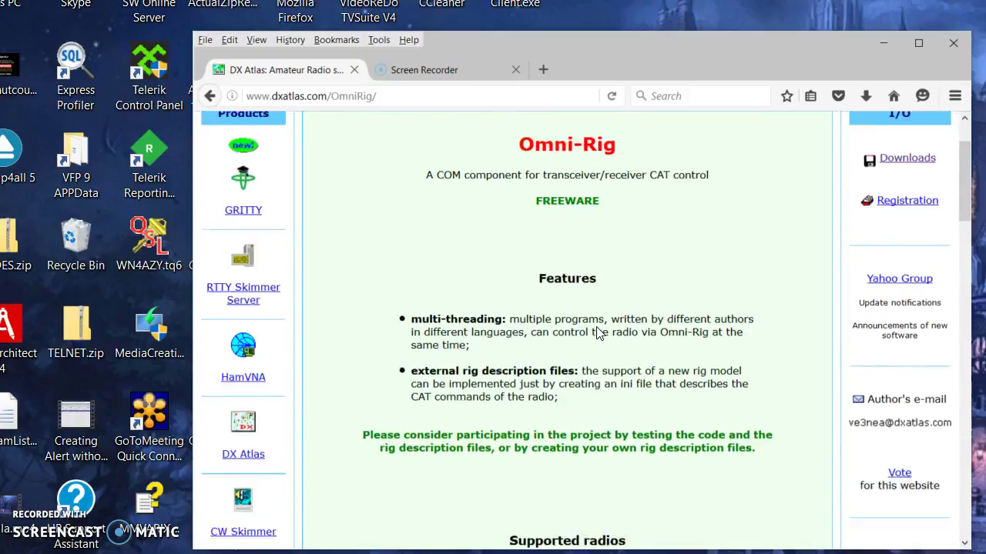
scroll(597, 327, "down", 4)
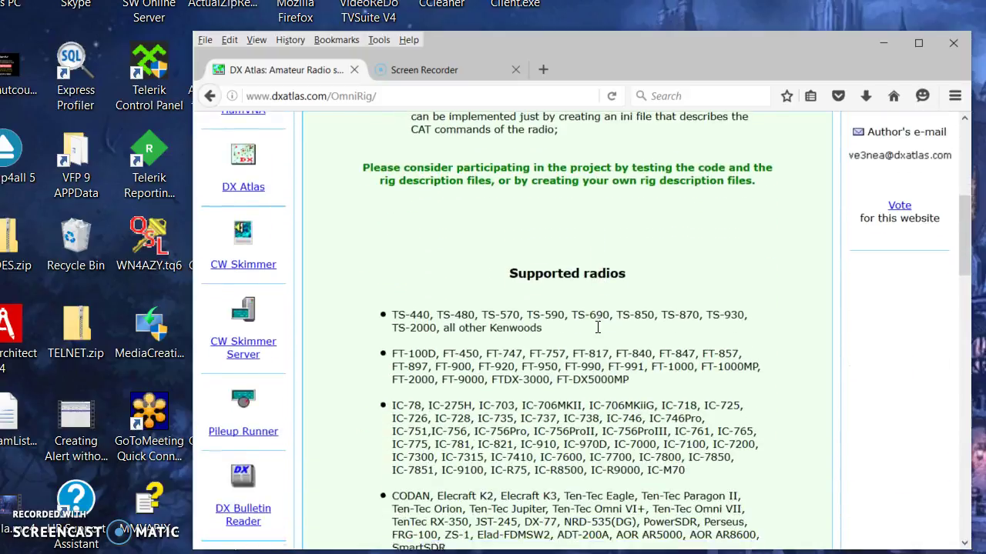
left_click(671, 308)
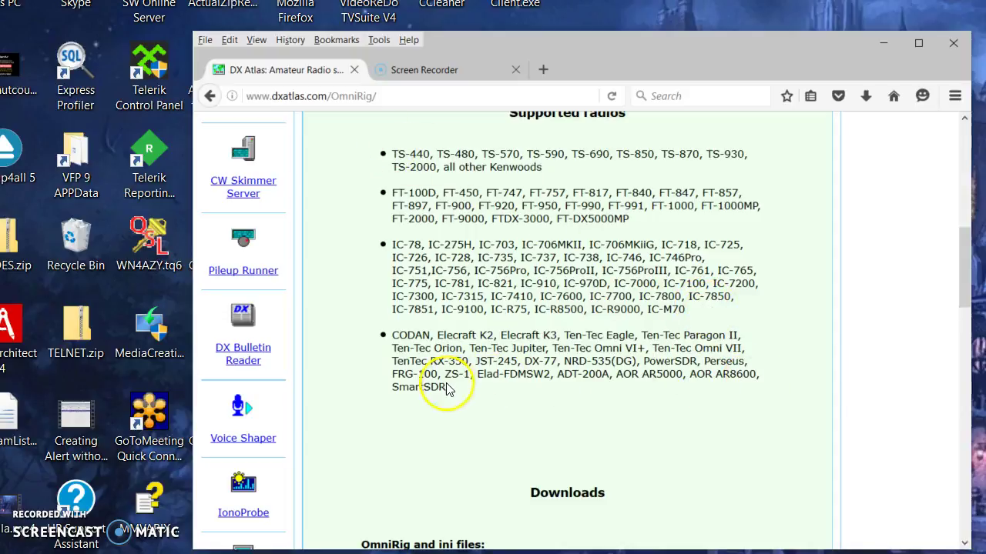
left_click_drag(449, 391, 391, 154)
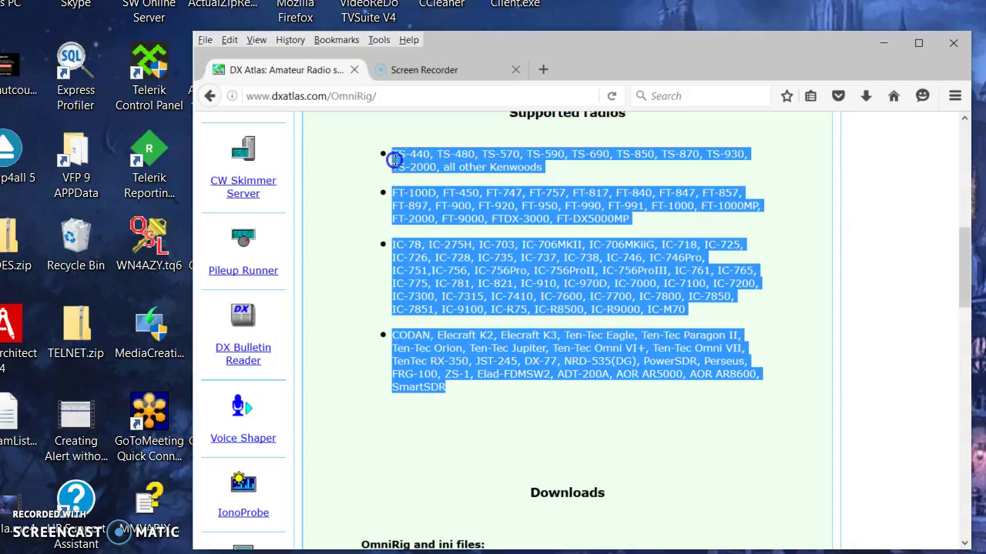
left_click(605, 411)
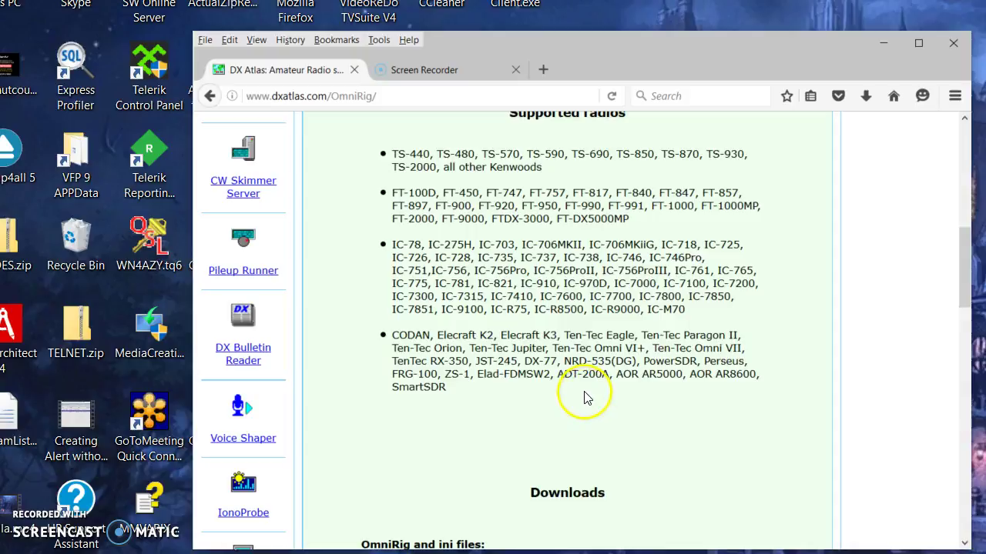
Download the Omni-Rig Client from the page's Tools section, saving Client.zip as a file
scroll(581, 397, "down", 2)
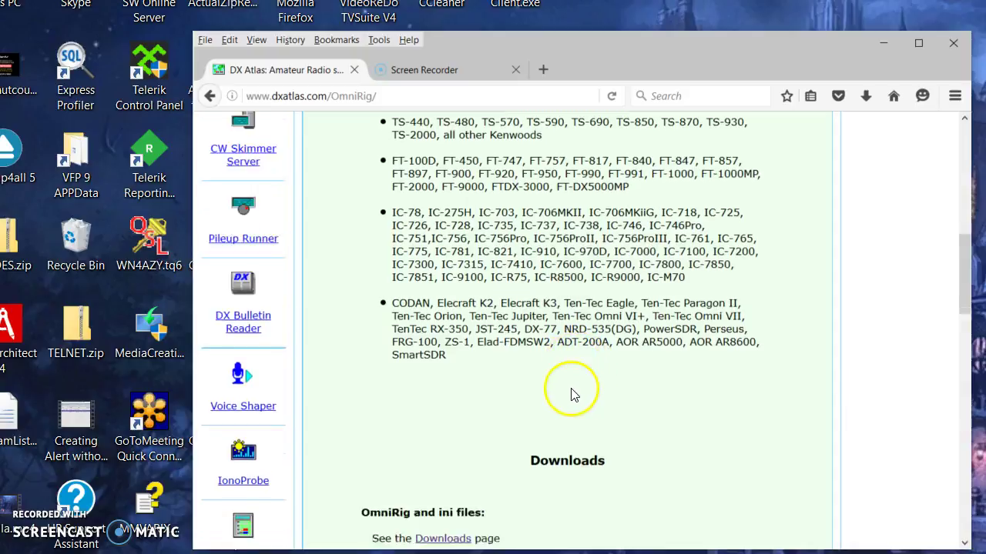
scroll(574, 395, "down", 2)
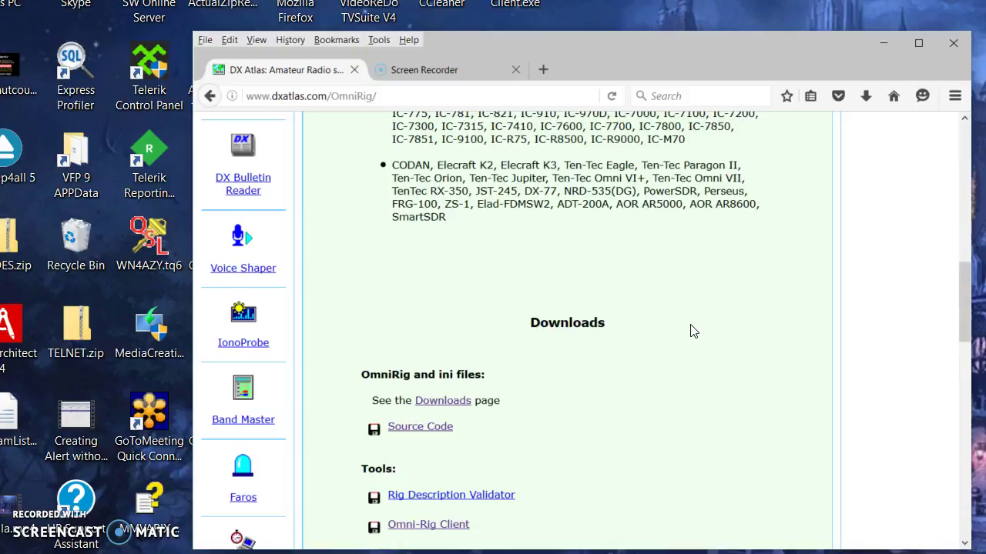
scroll(693, 331, "down", 2)
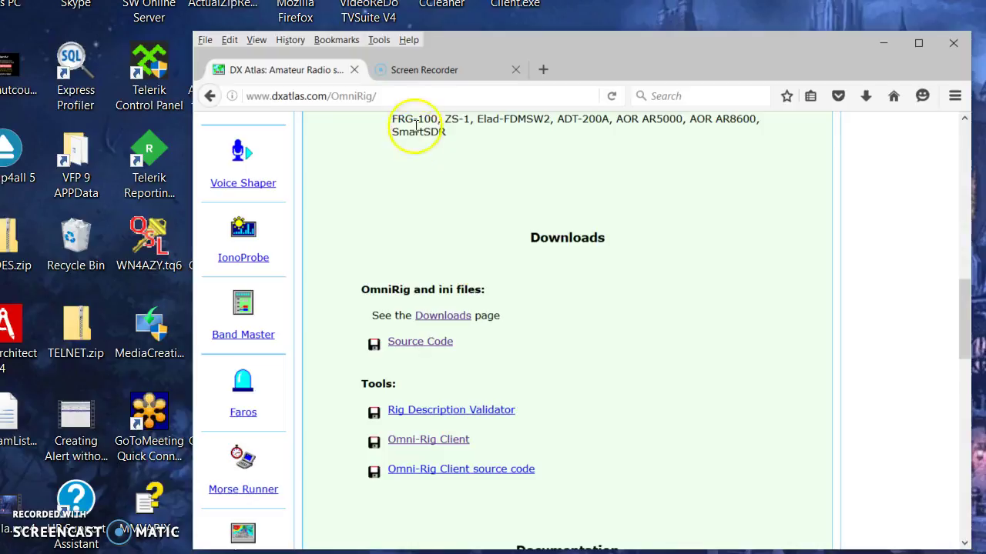
left_click(408, 96)
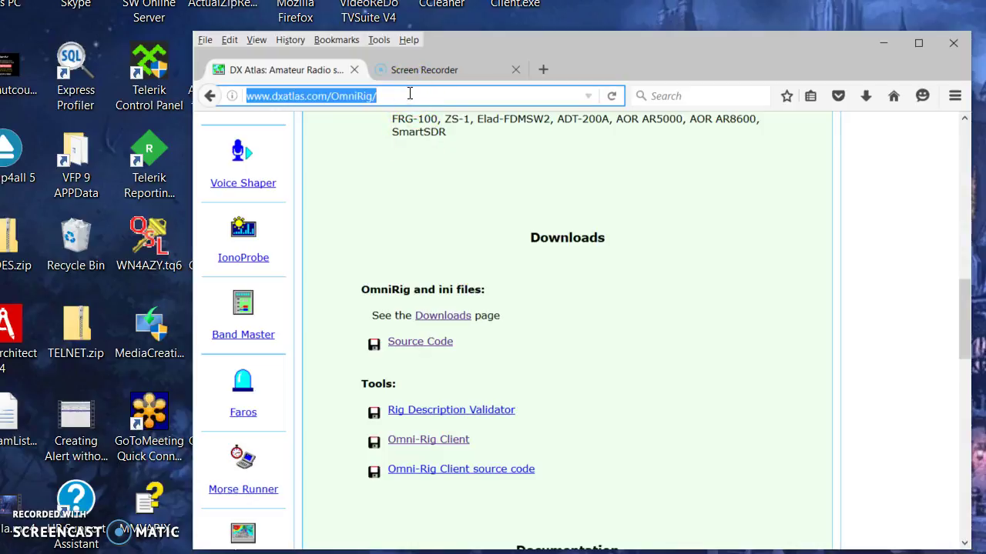
left_click(451, 439)
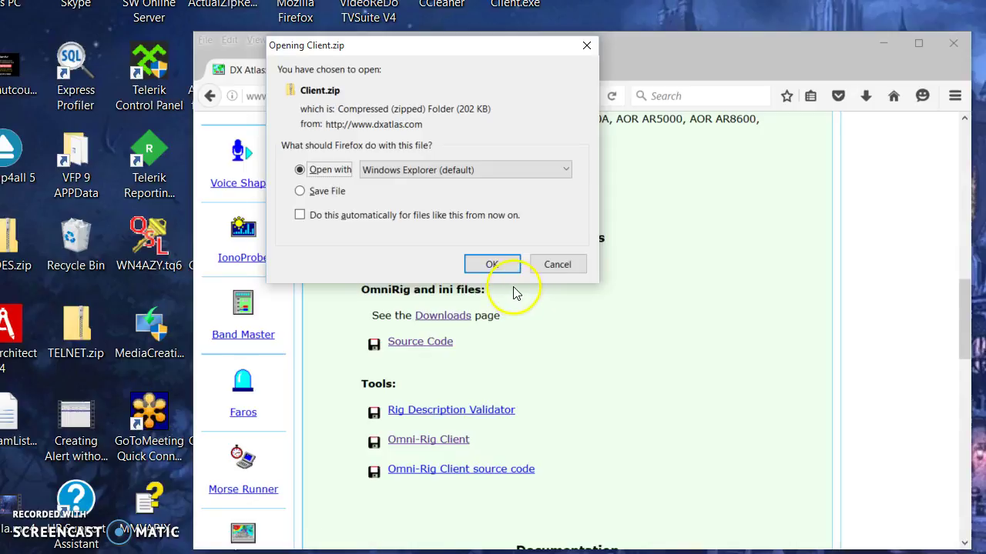
left_click(545, 266)
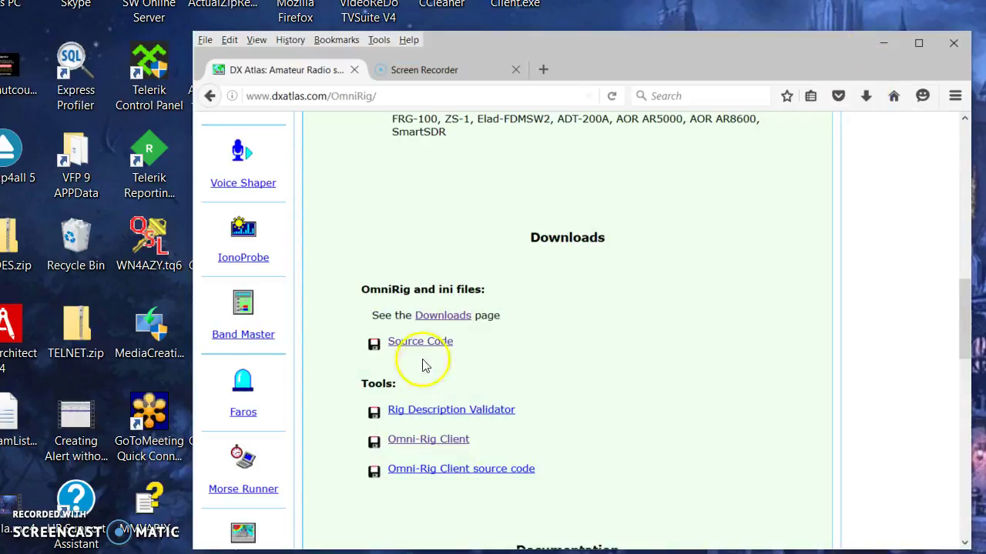
left_click(424, 442)
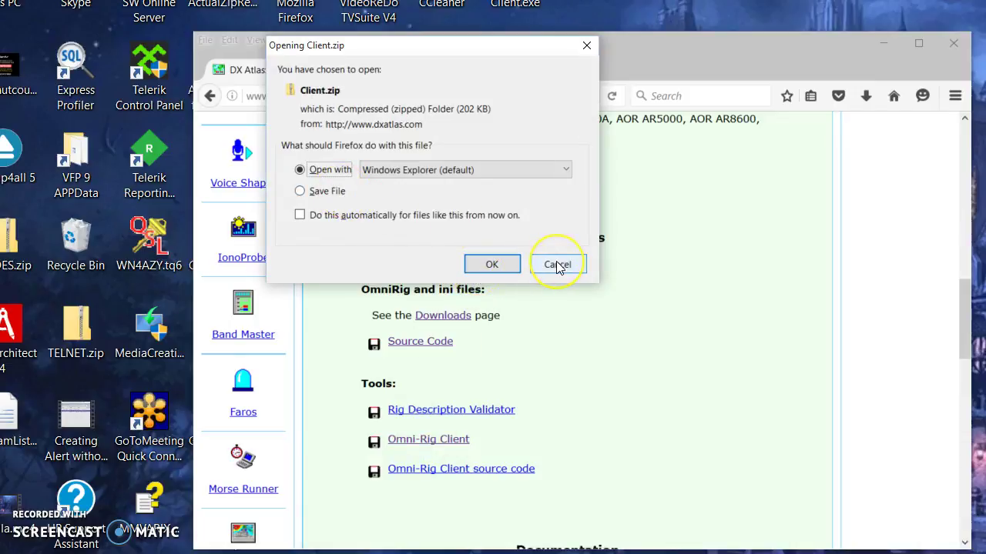
left_click(310, 192)
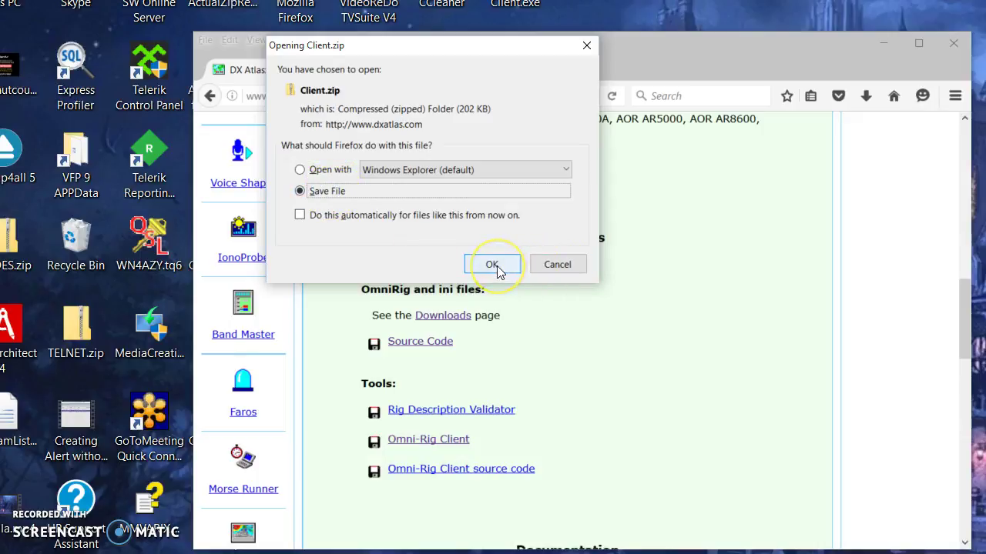
left_click(497, 266)
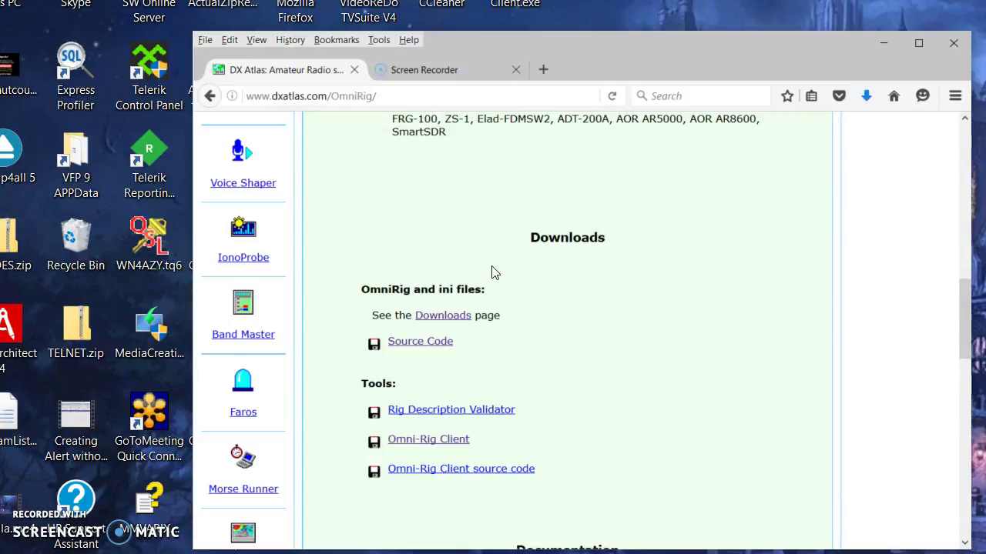
Save the OmniRig archive and the INI files for OmniRig (RigIni.zip) from the site's Downloads page
left_click(468, 316)
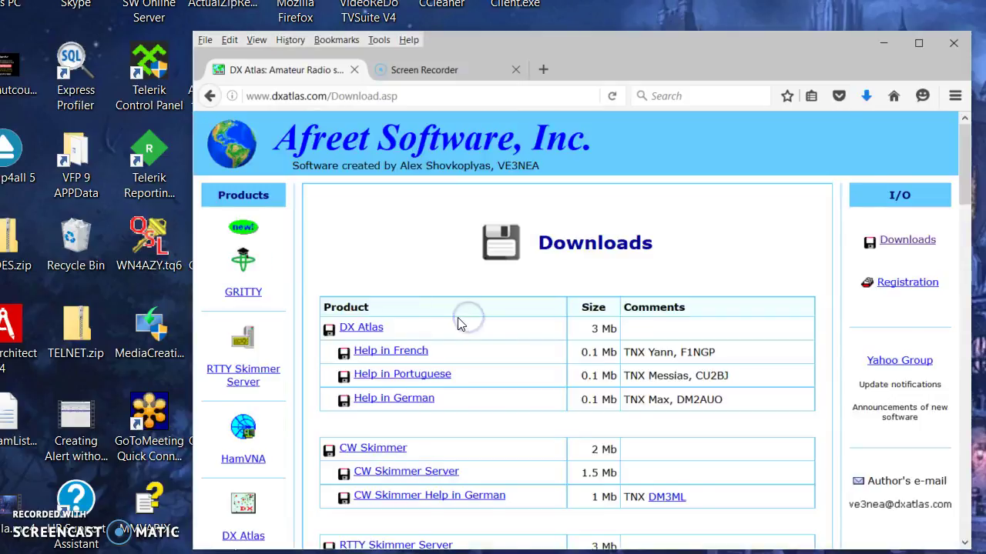
scroll(466, 320, "down", 10)
scroll(460, 320, "down", 10)
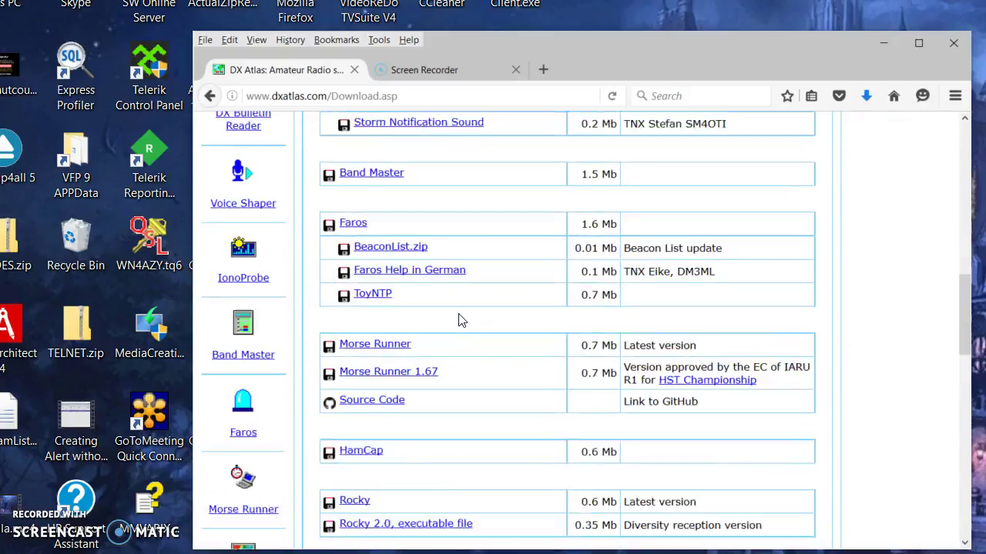
left_click(424, 350)
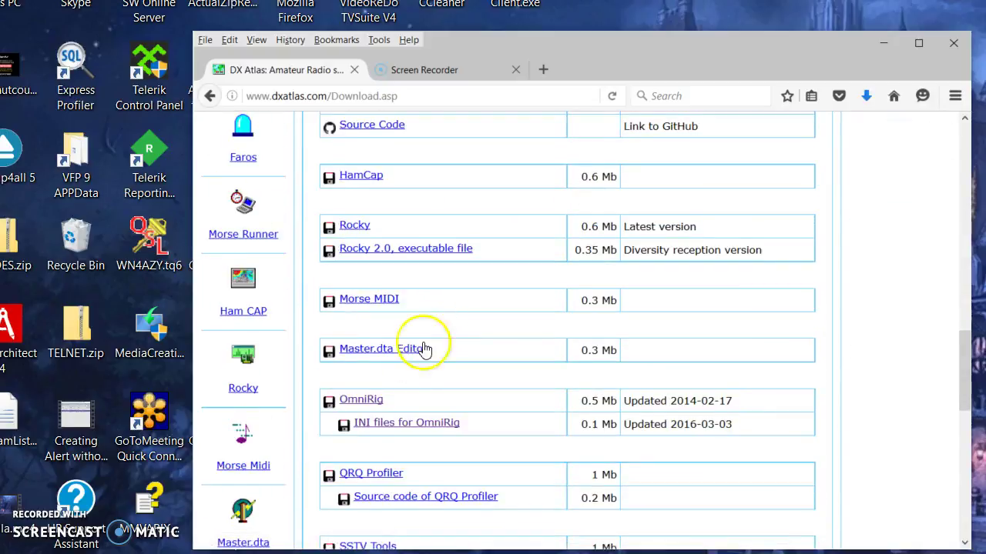
left_click(371, 406)
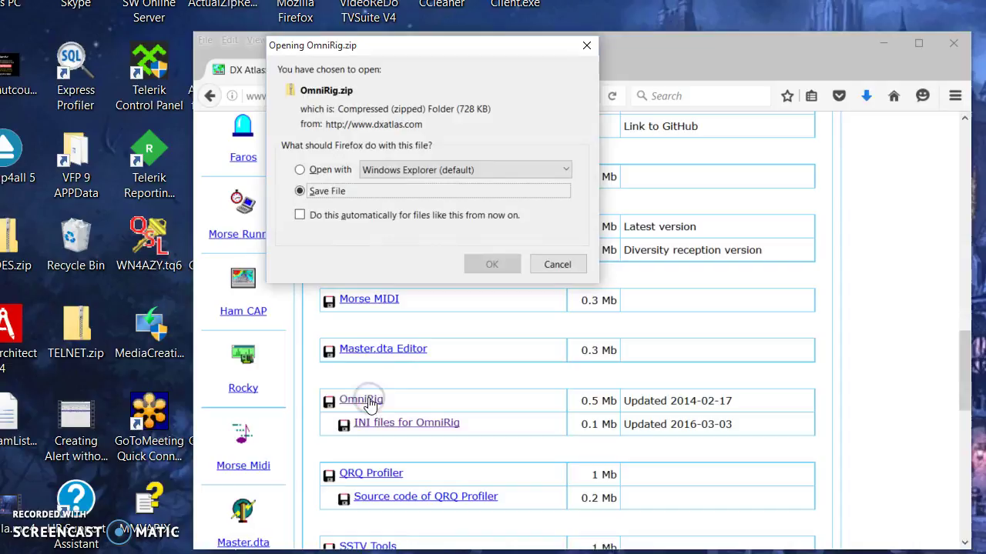
left_click(491, 264)
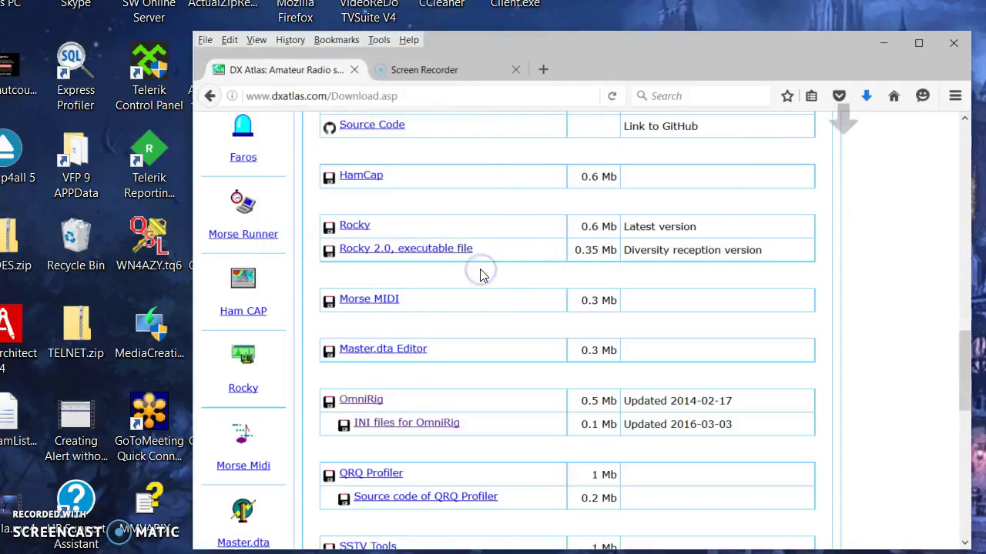
left_click(419, 425)
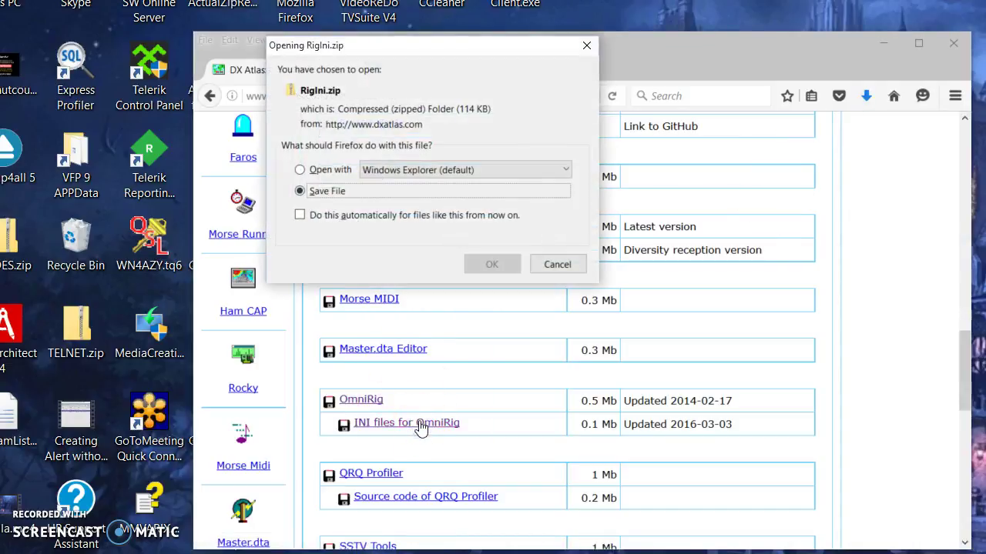
left_click(491, 265)
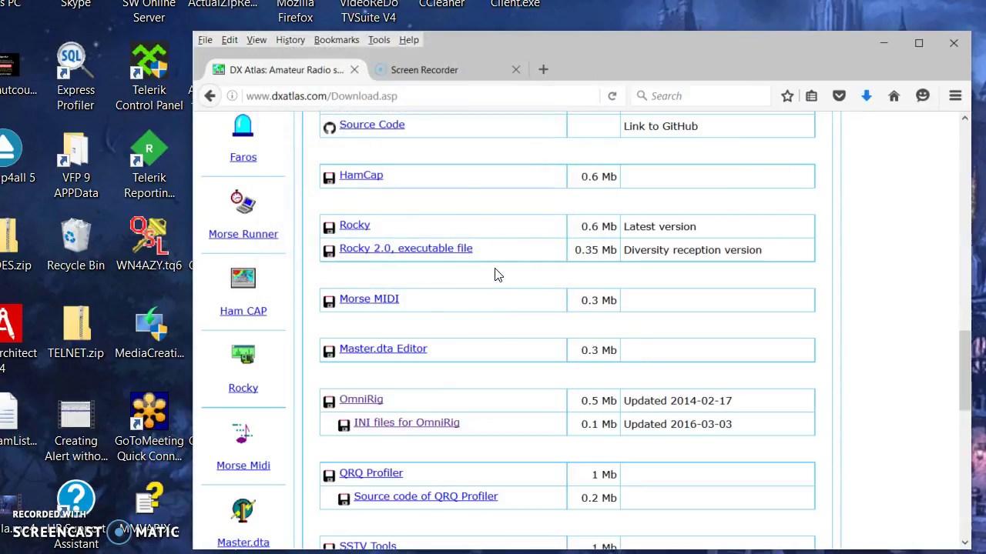
Show all of the browser's downloads and open the OmniRig.zip archive
left_click(869, 104)
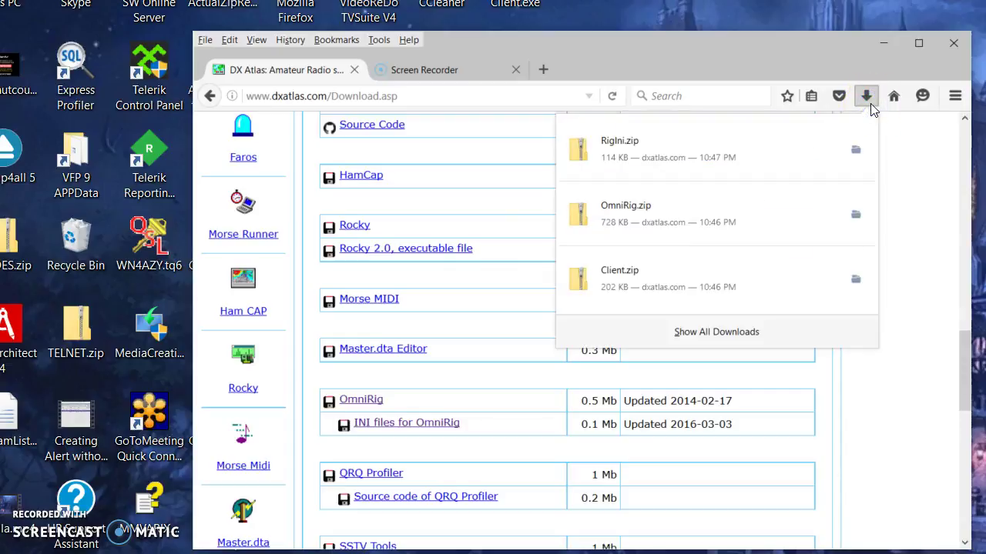
left_click(740, 332)
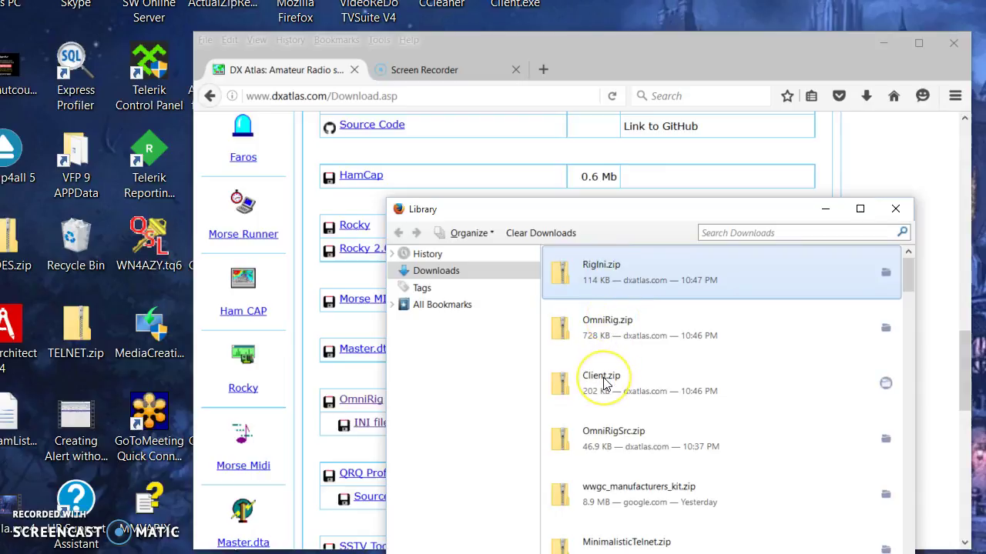
double_click(616, 337)
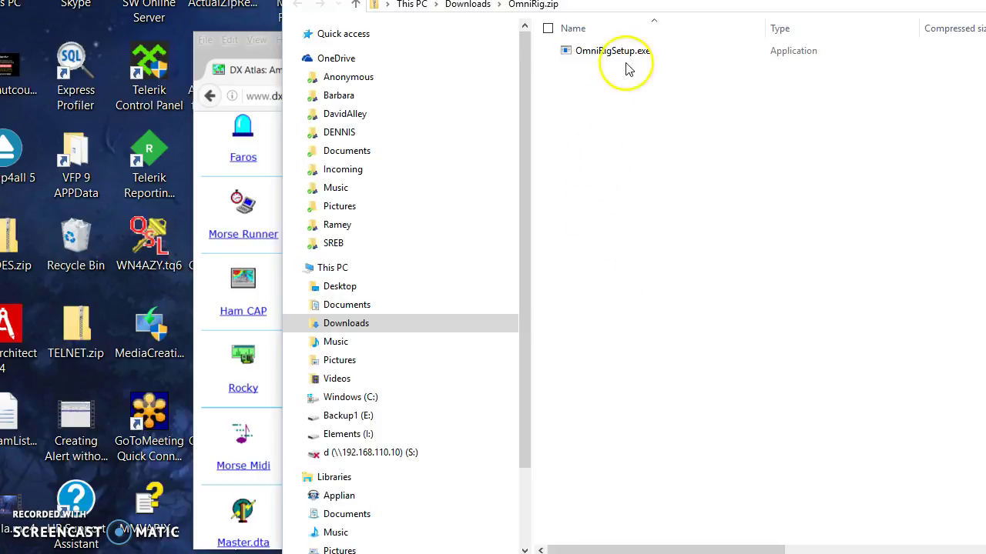
Run OmniRigSetup.exe, go through the Omni-Rig setup wizard, and close the archive window
left_click(628, 54)
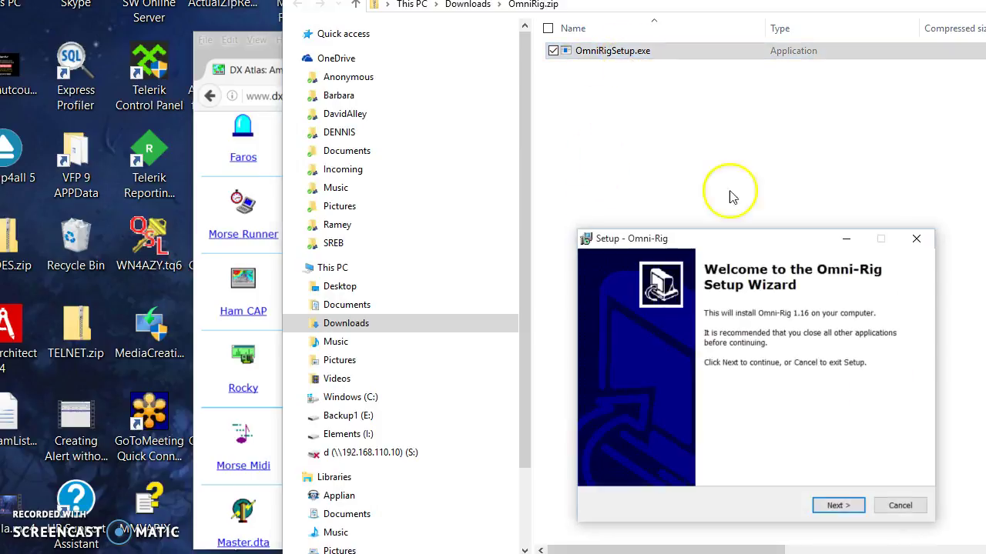
left_click(837, 507)
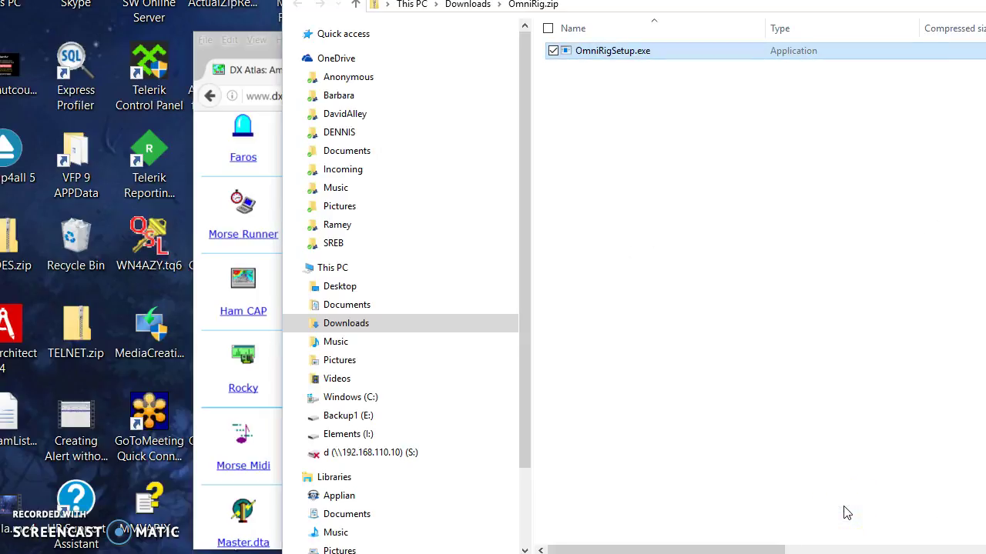
left_click(856, 509)
left_click(882, 228)
key("alt+F4")
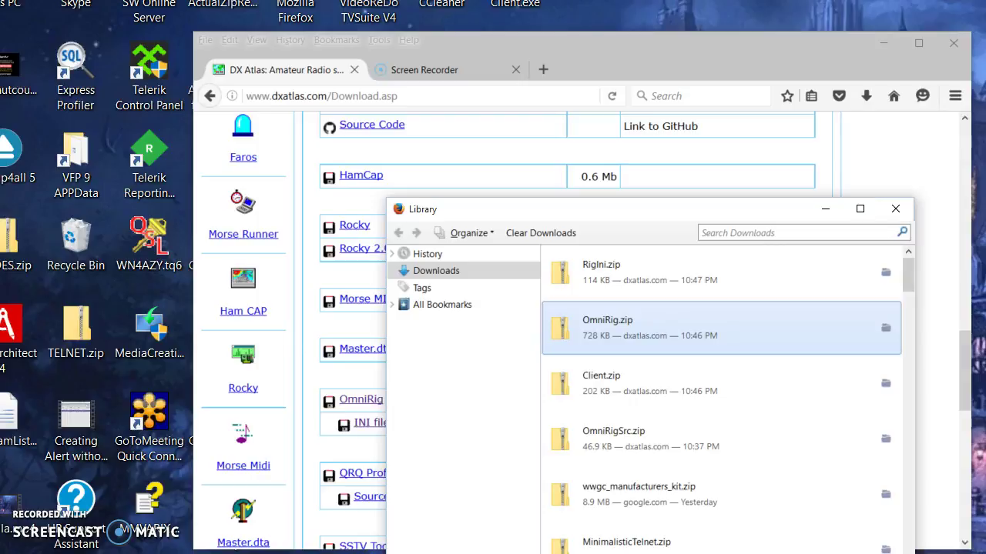
Copy Client.exe from Client.zip to the Desktop, replacing the existing file, and close the archive window
left_click(616, 381)
left_click(632, 84)
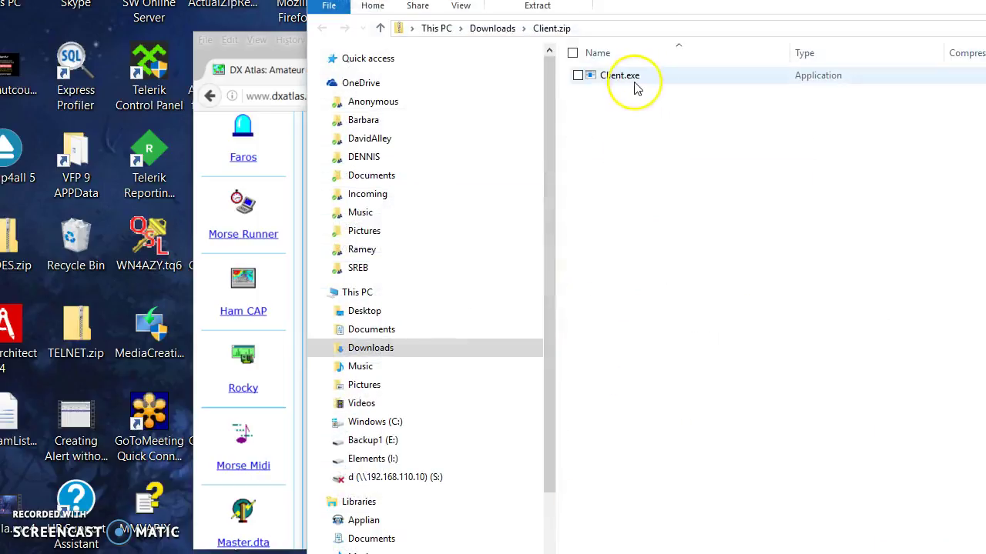
double_click(634, 85)
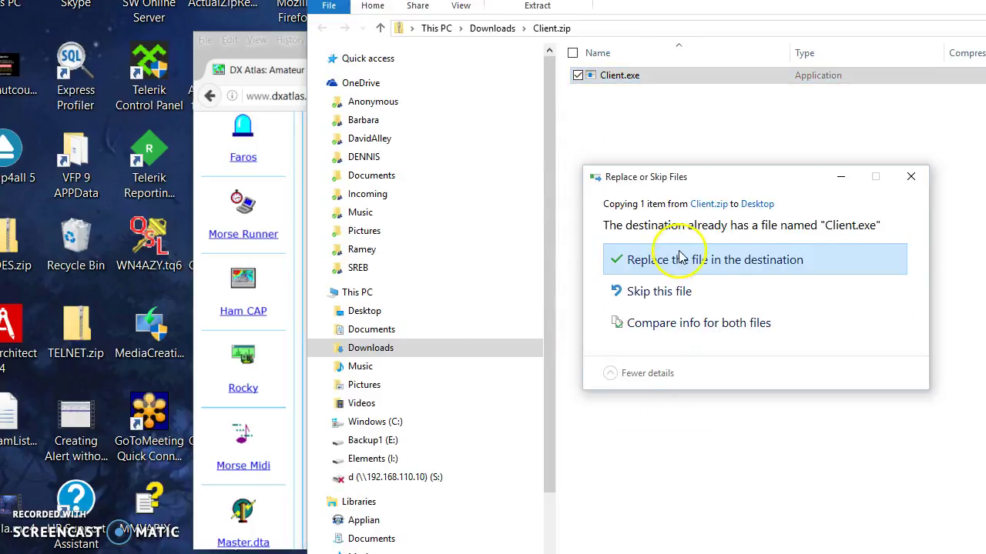
left_click(681, 256)
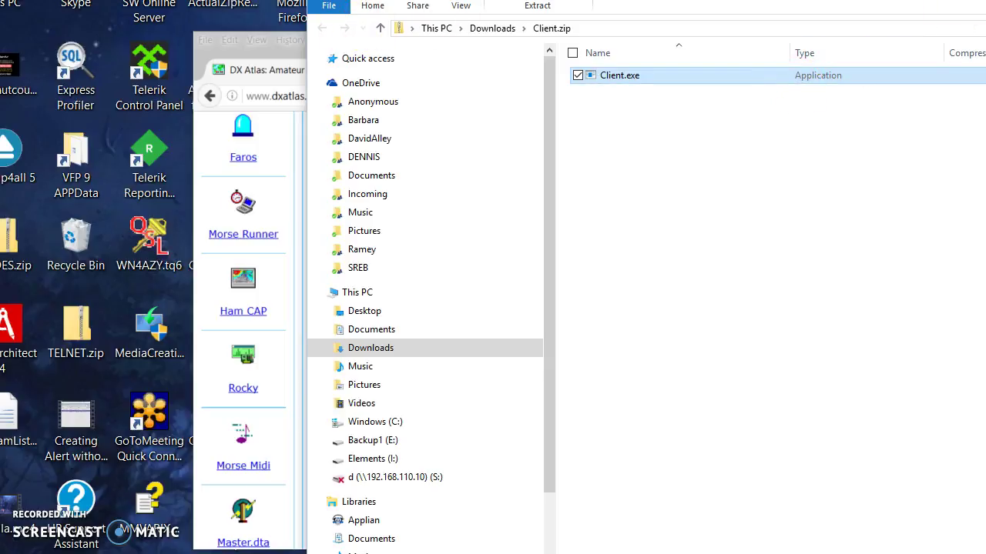
key("alt+F4")
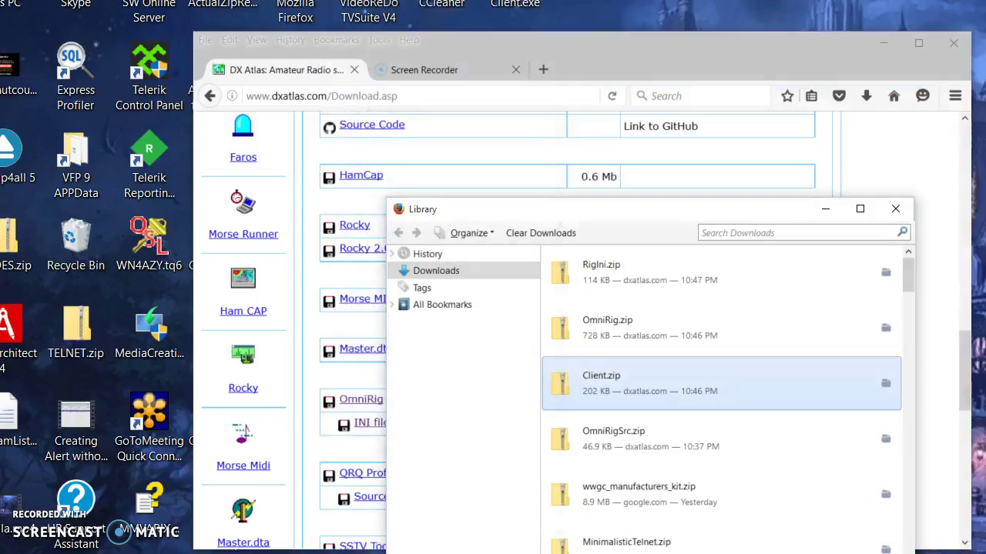
Open RigIni.zip from the browser's downloads and open the ADT-200A.ini file inside it
double_click(654, 283)
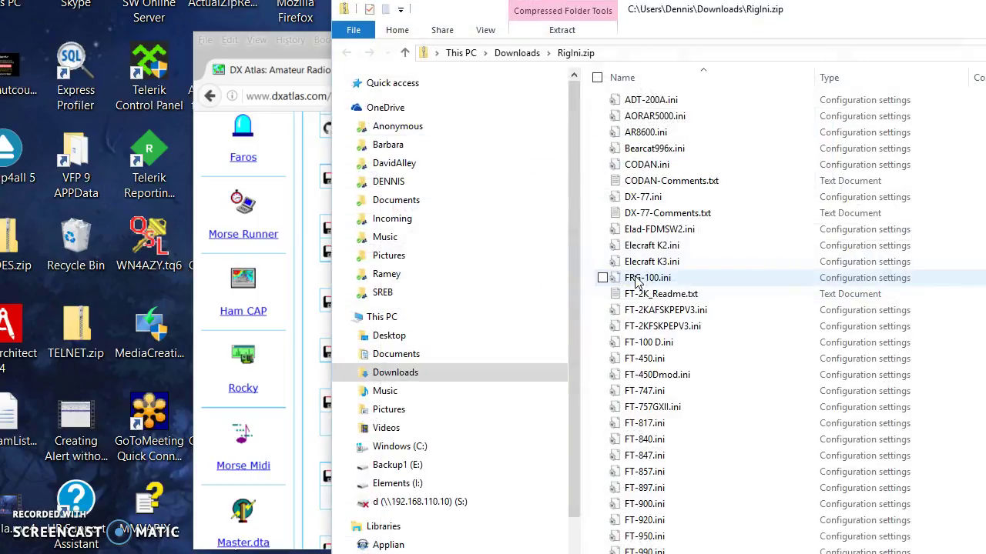
left_click_drag(765, 17, 773, 68)
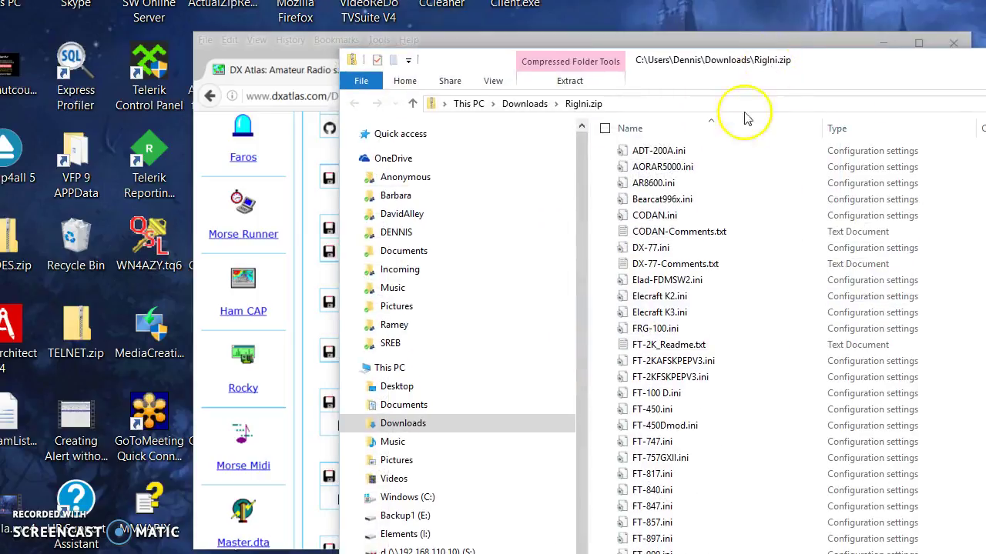
right_click(675, 156)
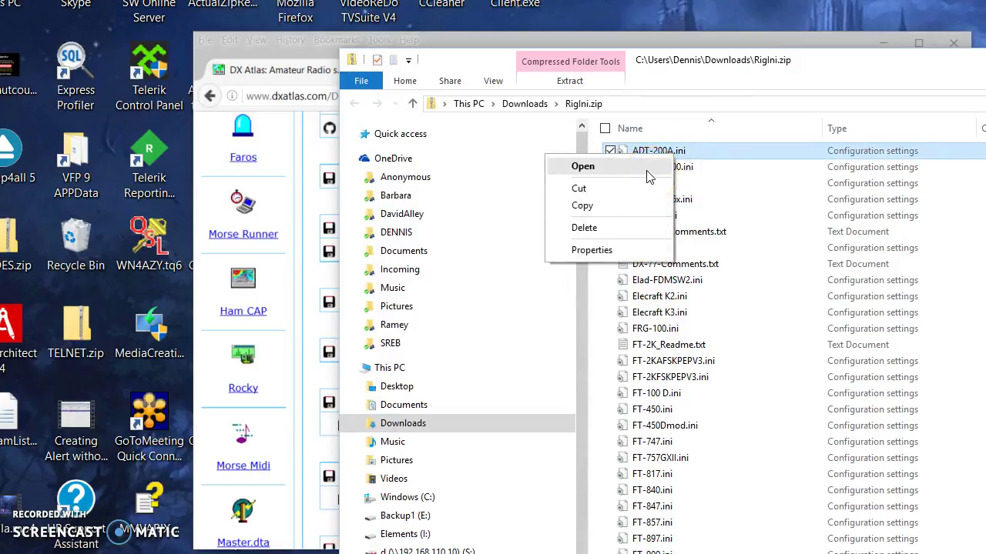
left_click(649, 169)
Examine the support matrix and the init, commands and status sections of ADT-200A.ini, and close the file
scroll(655, 278, "down", 9)
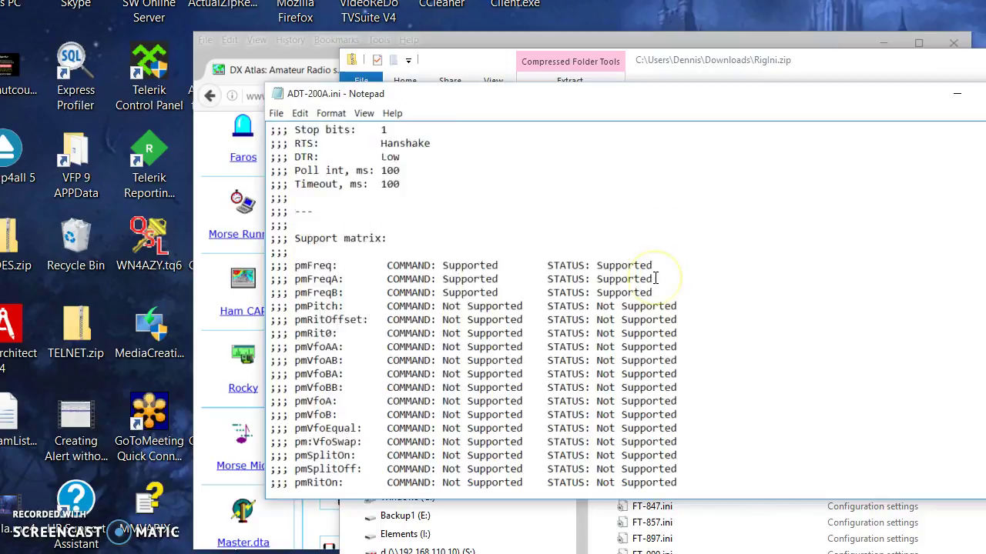
scroll(655, 279, "down", 20)
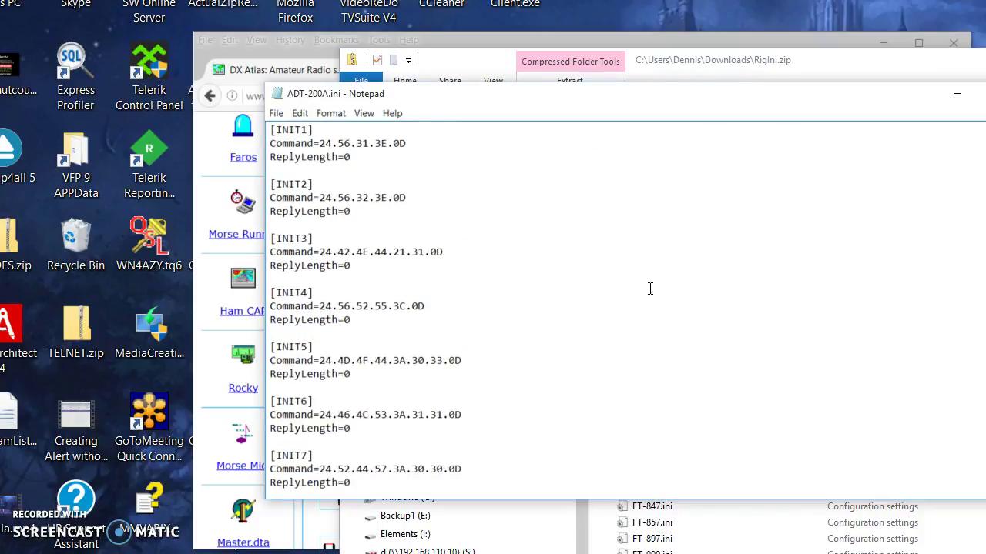
scroll(356, 249, "down", 7)
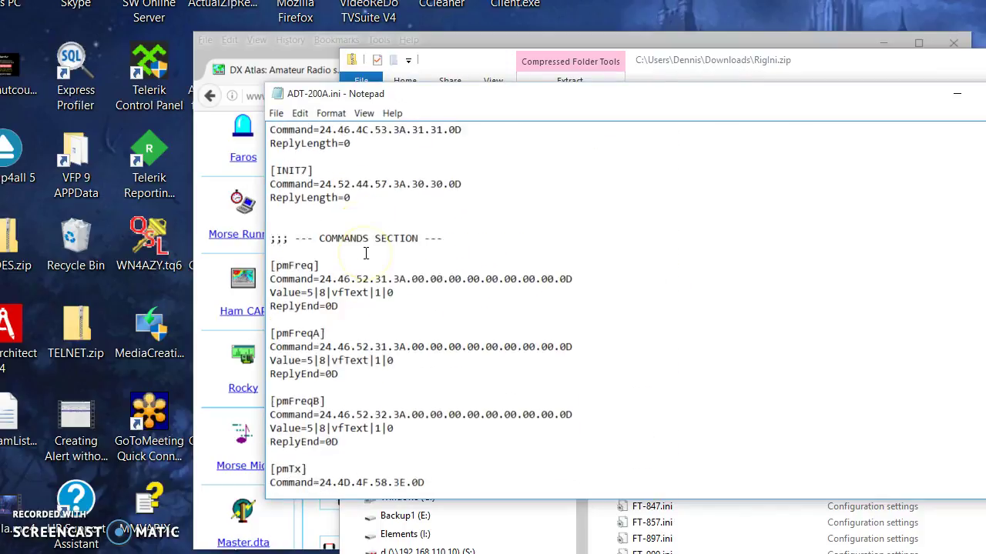
scroll(366, 253, "down", 7)
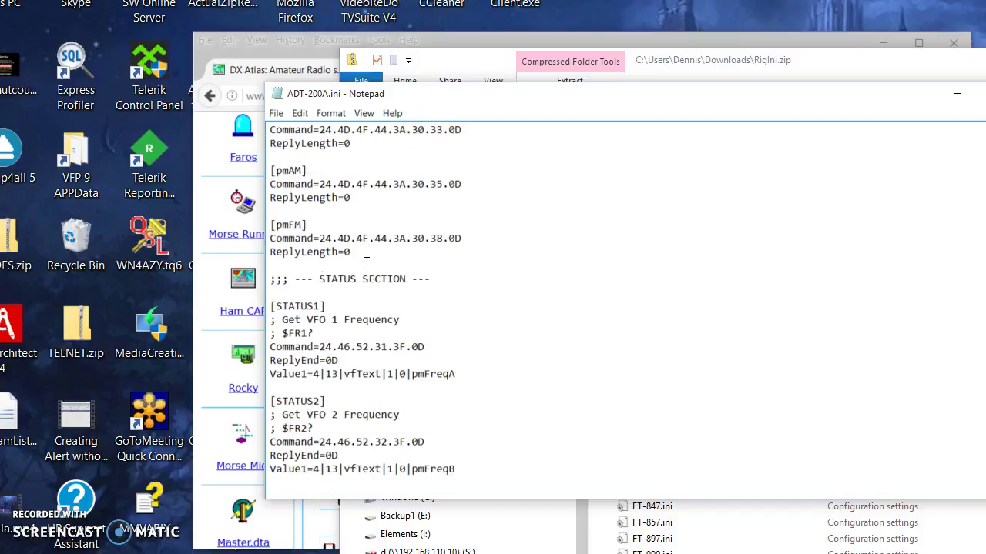
scroll(367, 264, "down", 2)
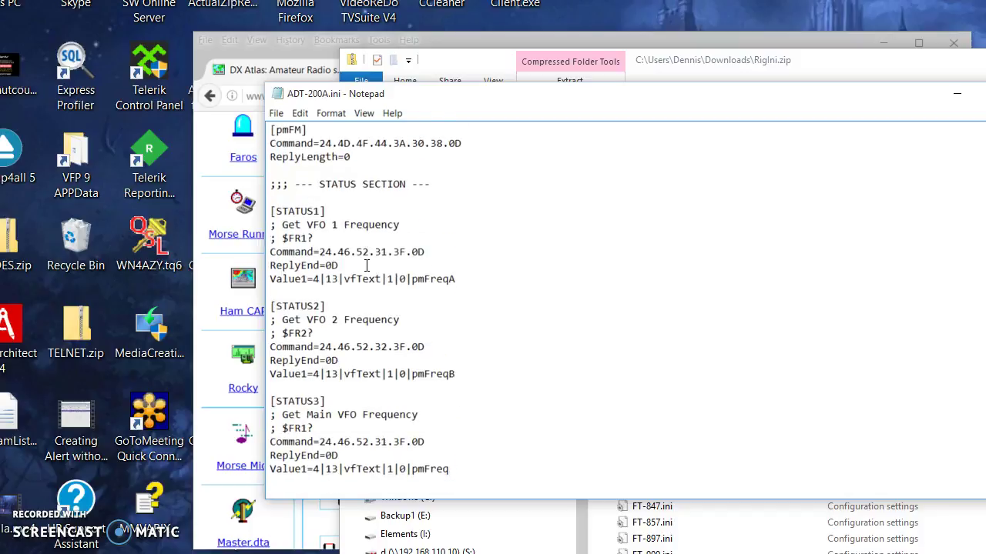
scroll(367, 265, "up", 3)
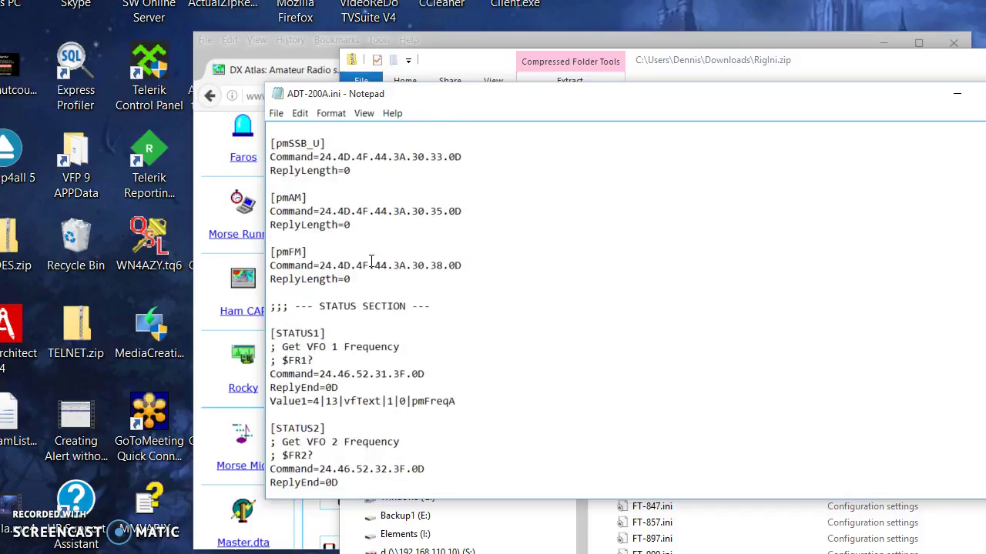
scroll(370, 262, "up", 3)
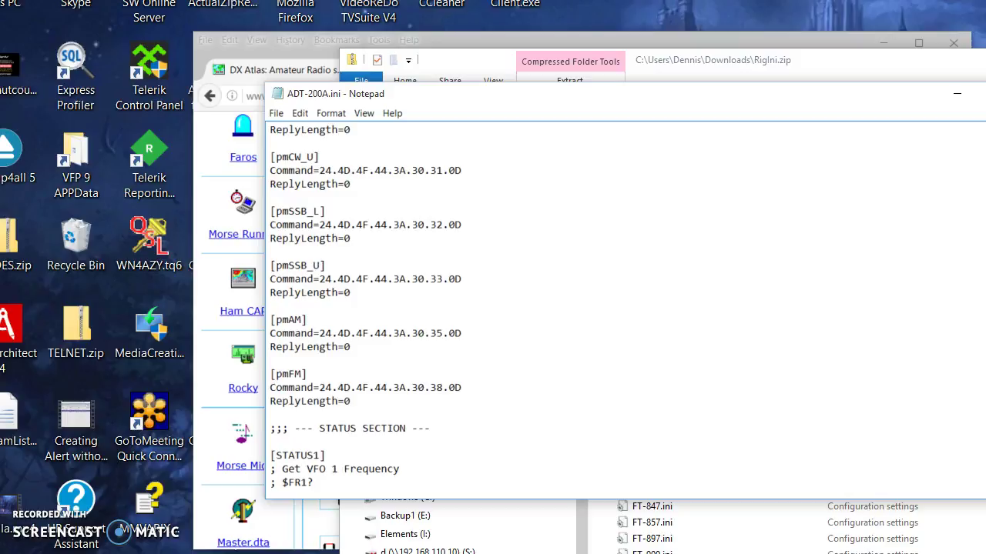
key("alt+F4")
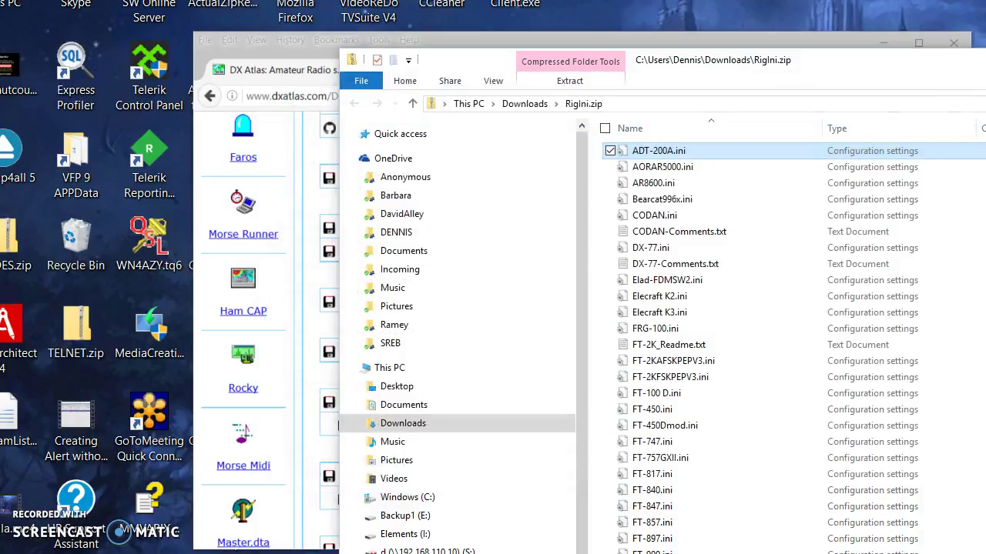
Search the computer for omni, go to the file location of the Omni-Rig shortcut, and open the Rigs folder in the OmniRig program folder
left_click(152, 17)
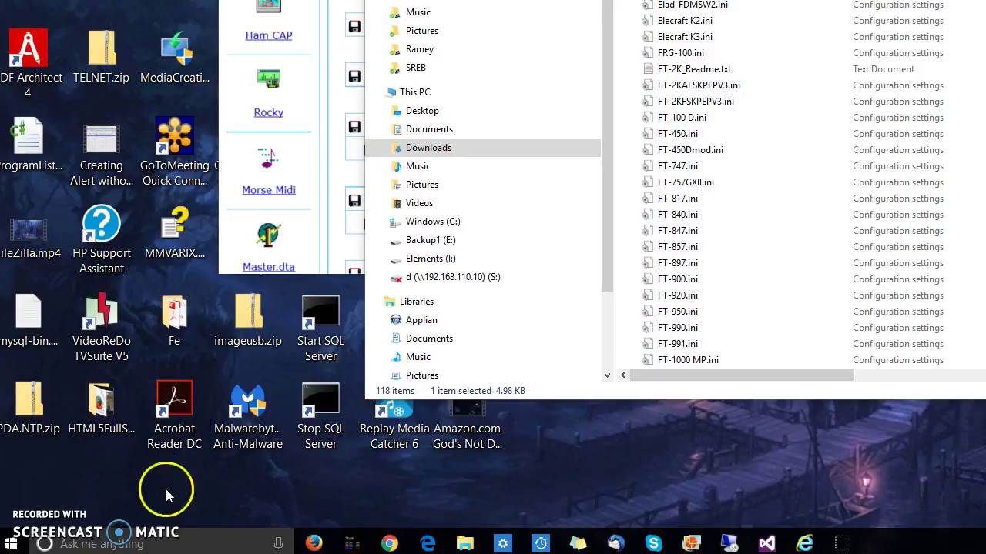
left_click(184, 545)
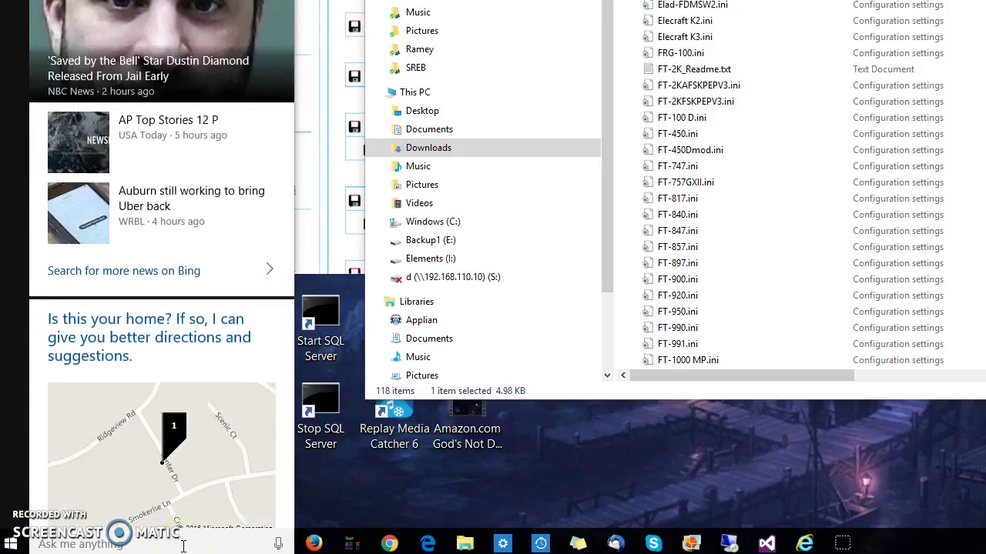
type("om")
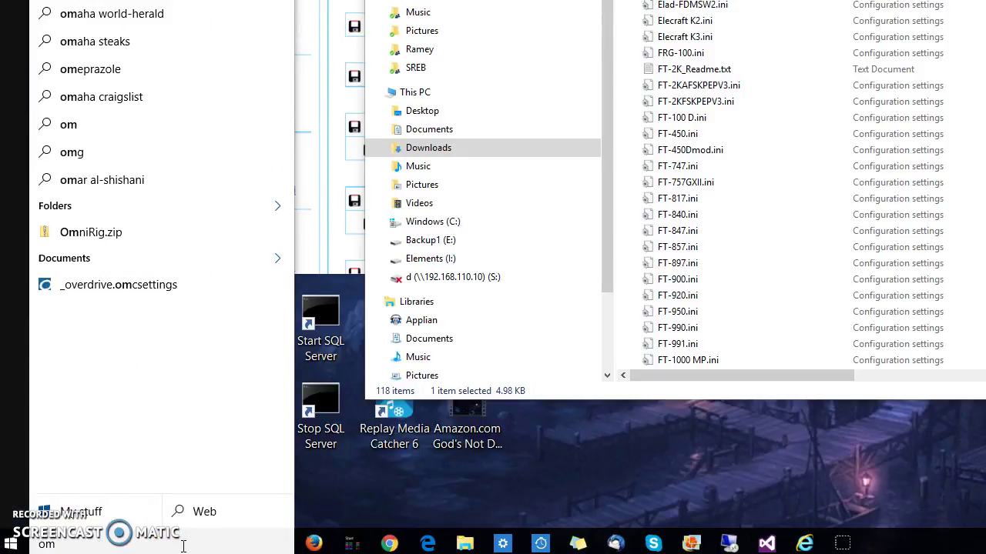
type("ni")
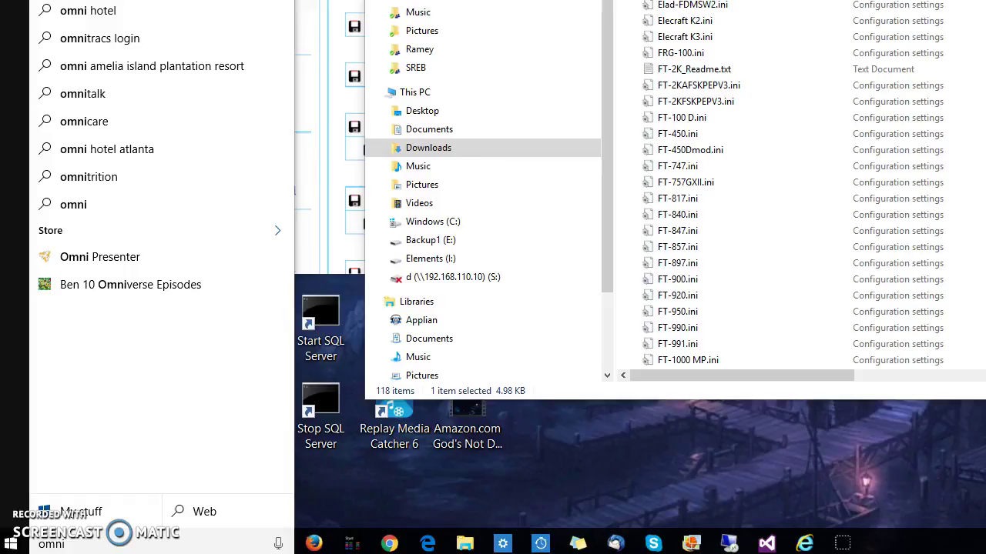
key("super+e")
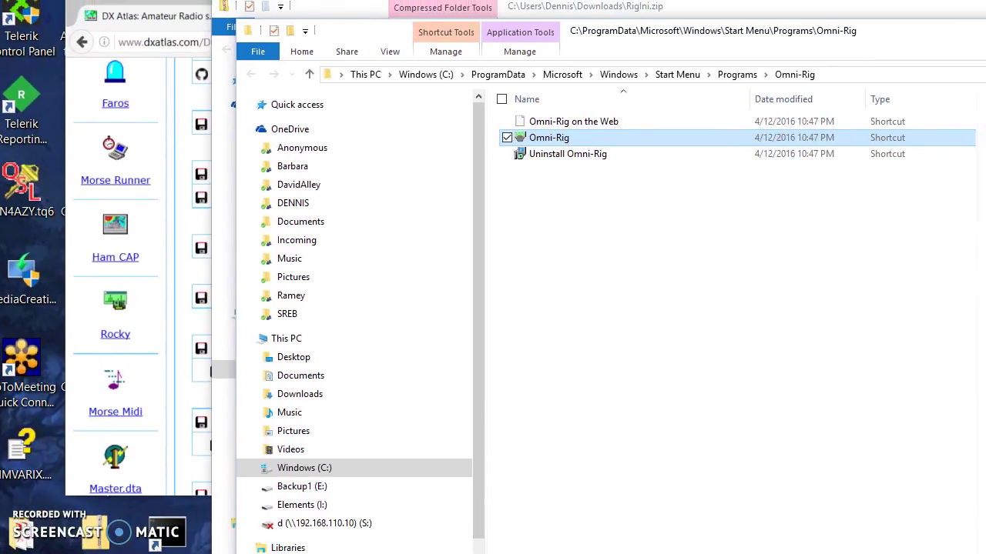
right_click(555, 145)
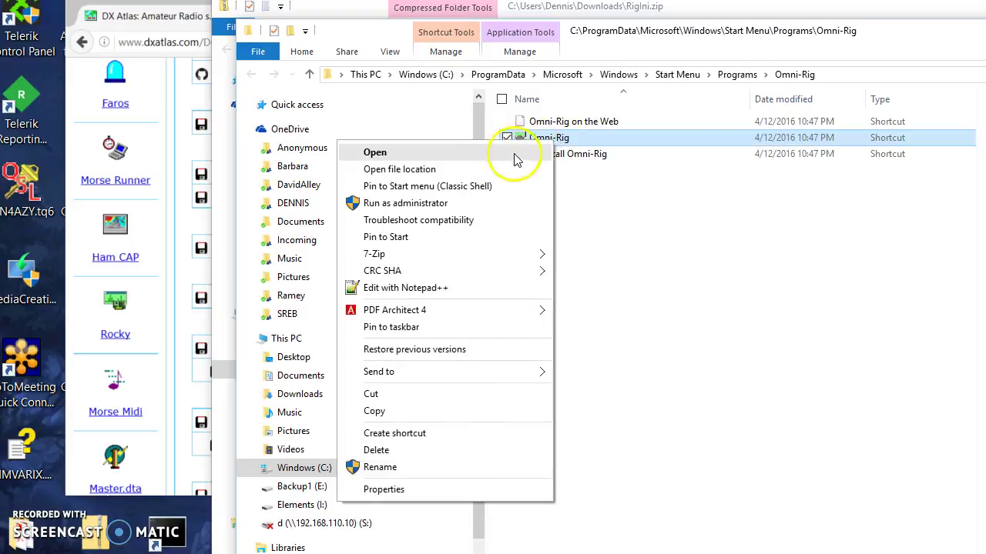
left_click(497, 170)
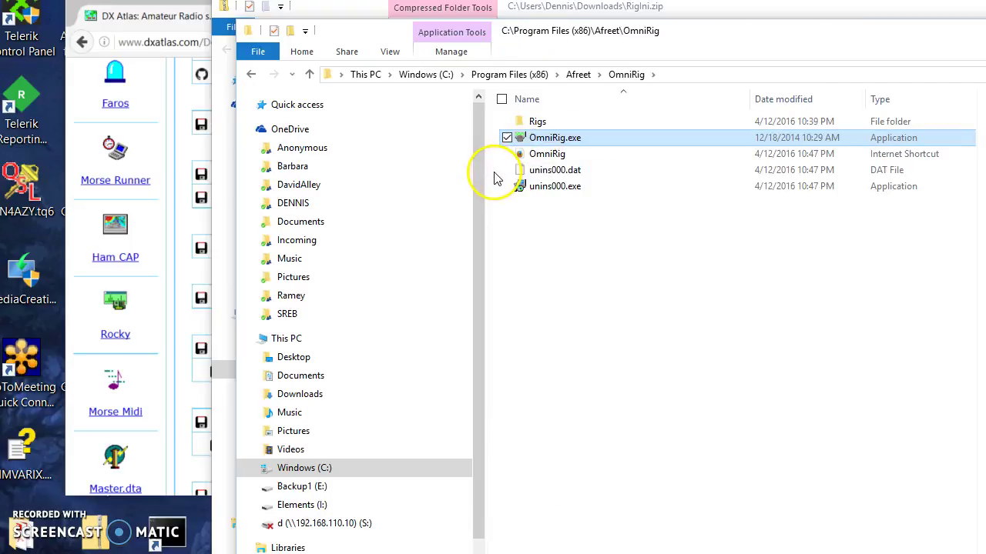
double_click(538, 121)
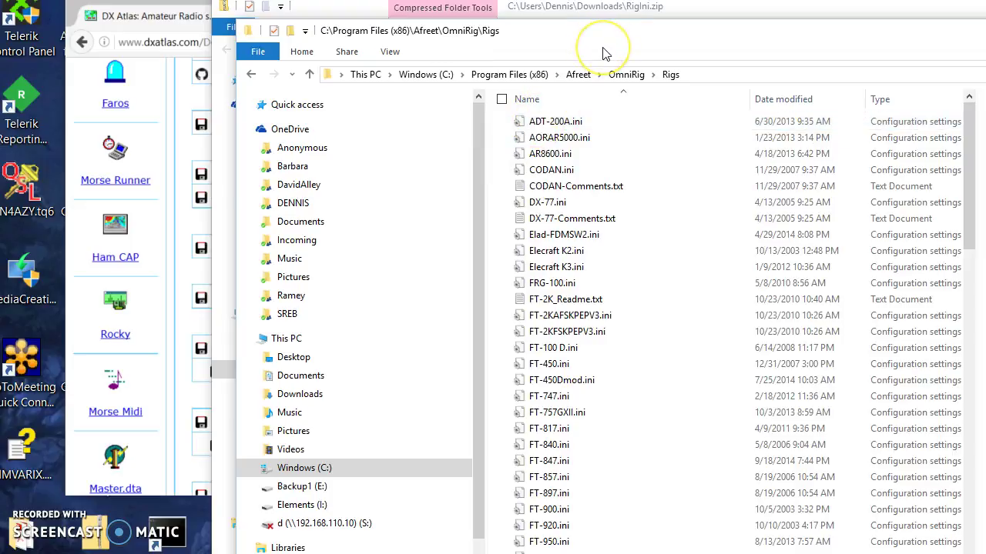
Select all the files in RigIni.zip and copy them, accepting the security warning
left_click(966, 9)
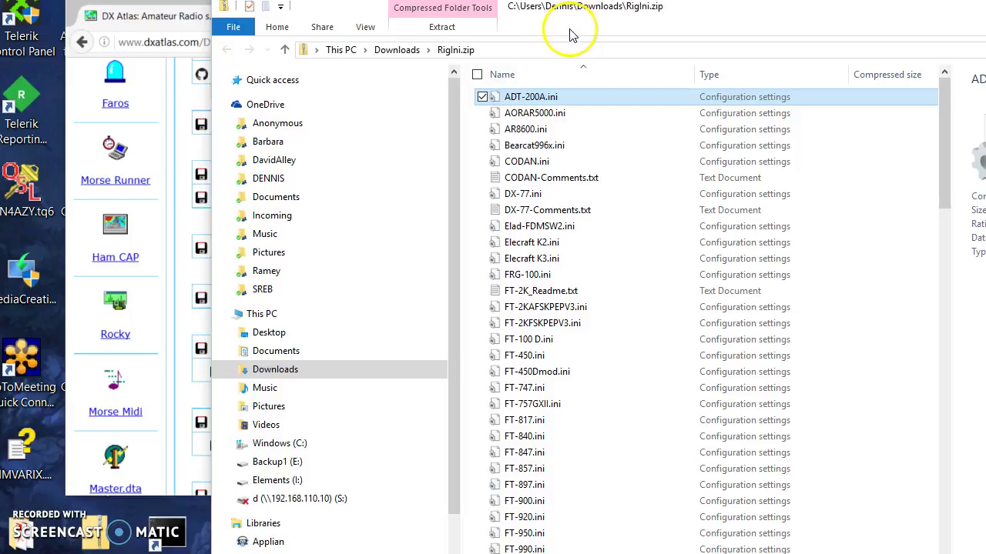
key("ctrl+a")
double_click(568, 113)
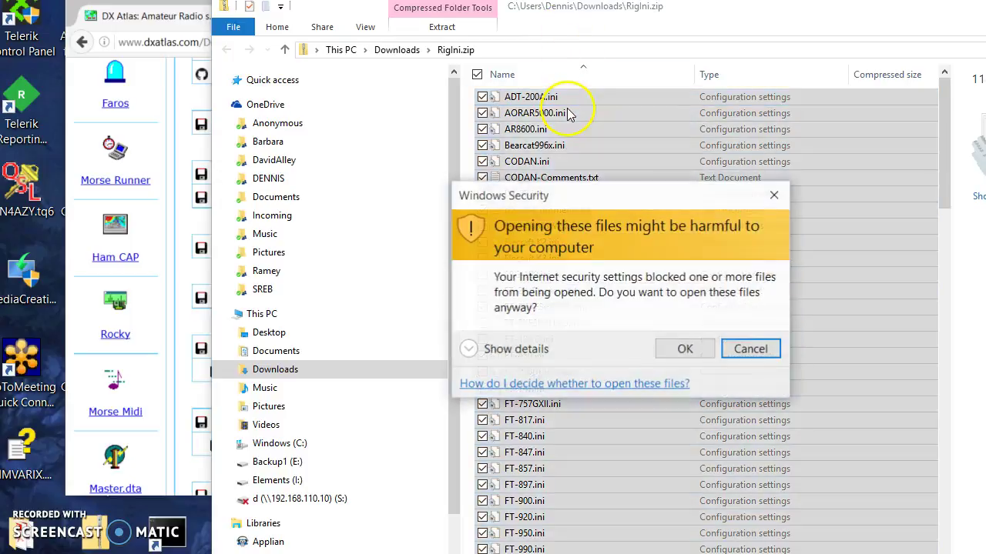
left_click(685, 350)
key("shift+F10")
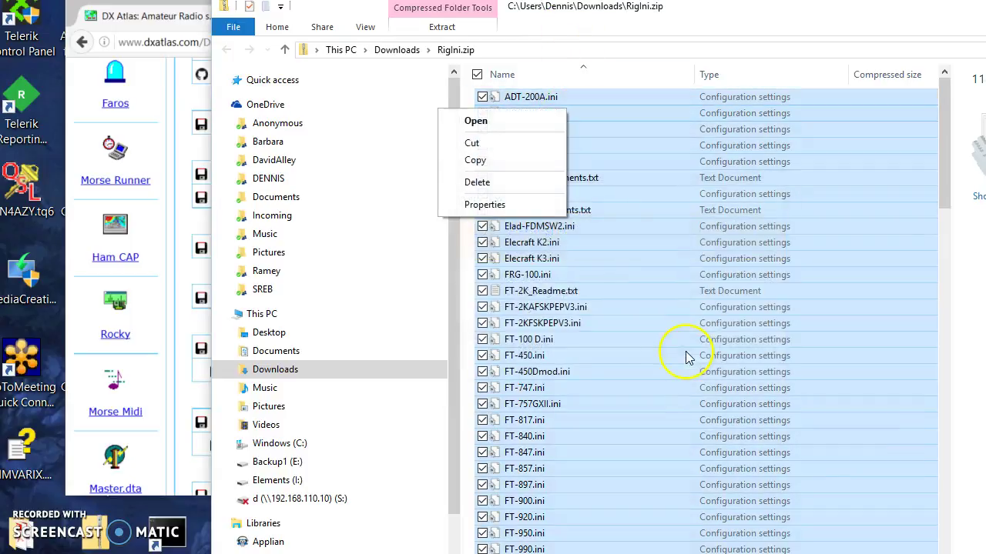
left_click(471, 162)
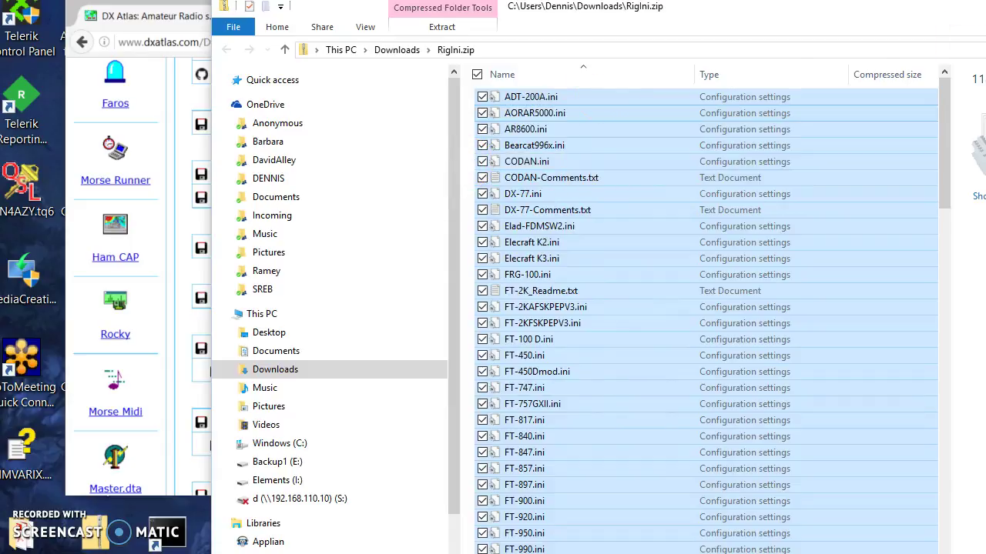
Paste the copied files into the OmniRig Rigs folder, replacing the existing files and granting administrator permission for all current items
key("alt+Tab")
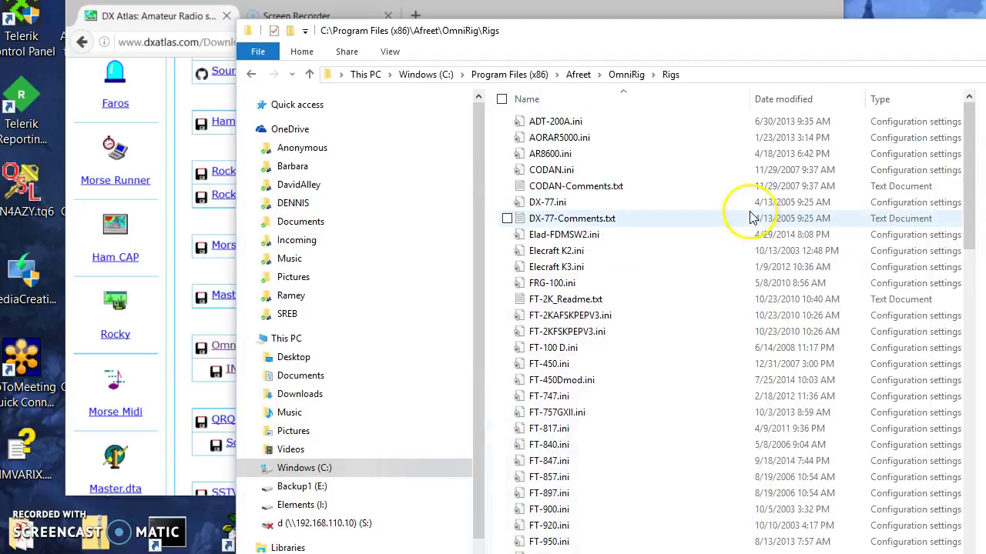
right_click(749, 218)
left_click(693, 321)
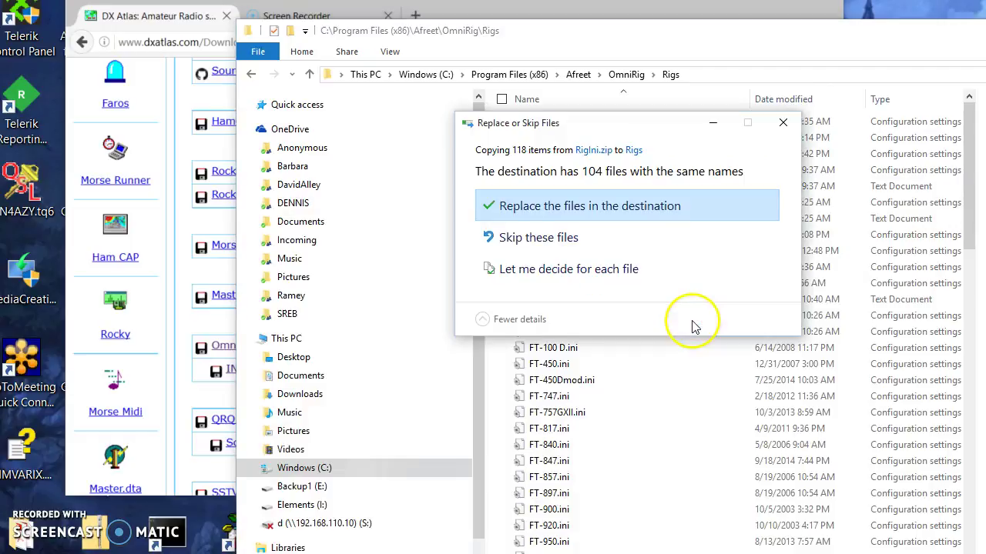
left_click(599, 205)
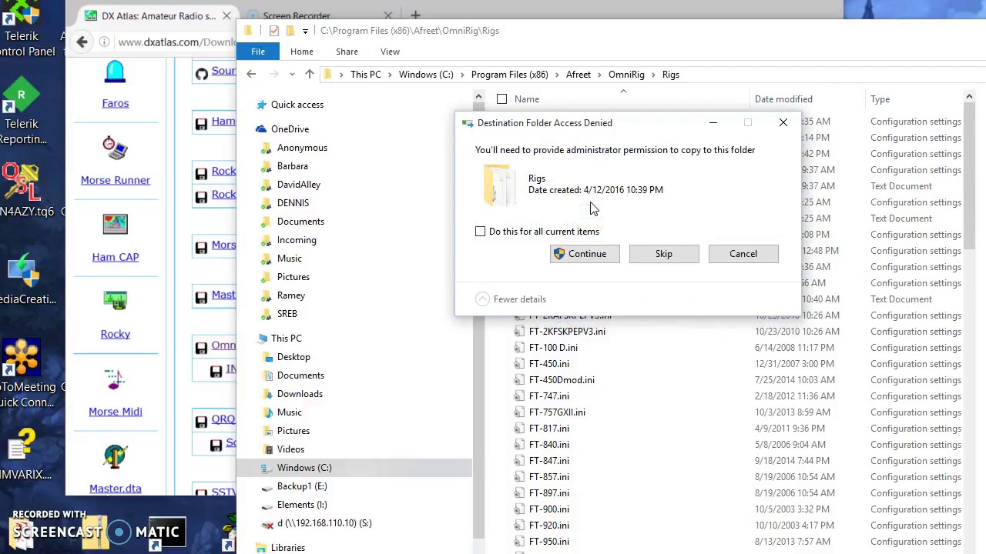
left_click(479, 231)
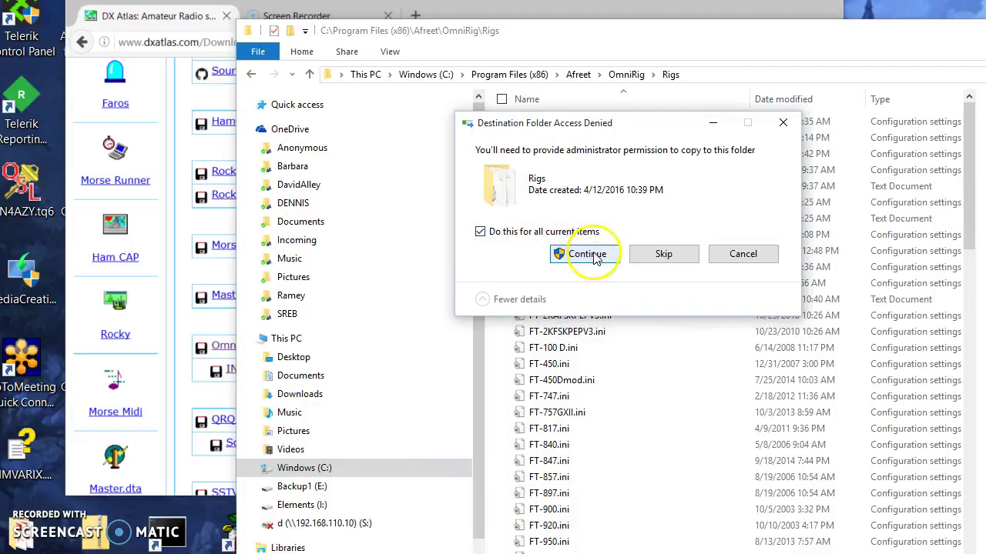
left_click(587, 254)
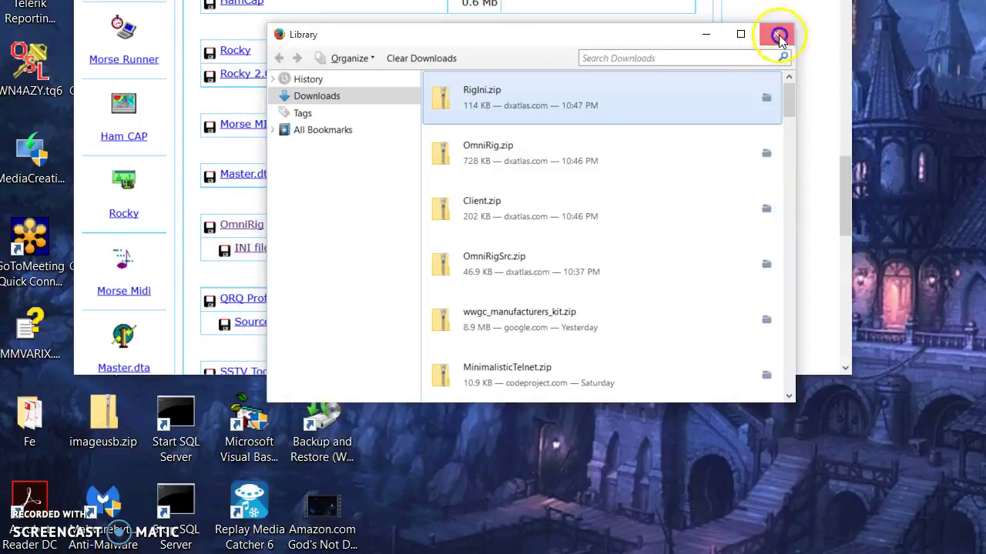
Close the downloads library and the browser with all its tabs, and move the Client.exe icon to the spot occupied by LOGic 9
left_click(776, 33)
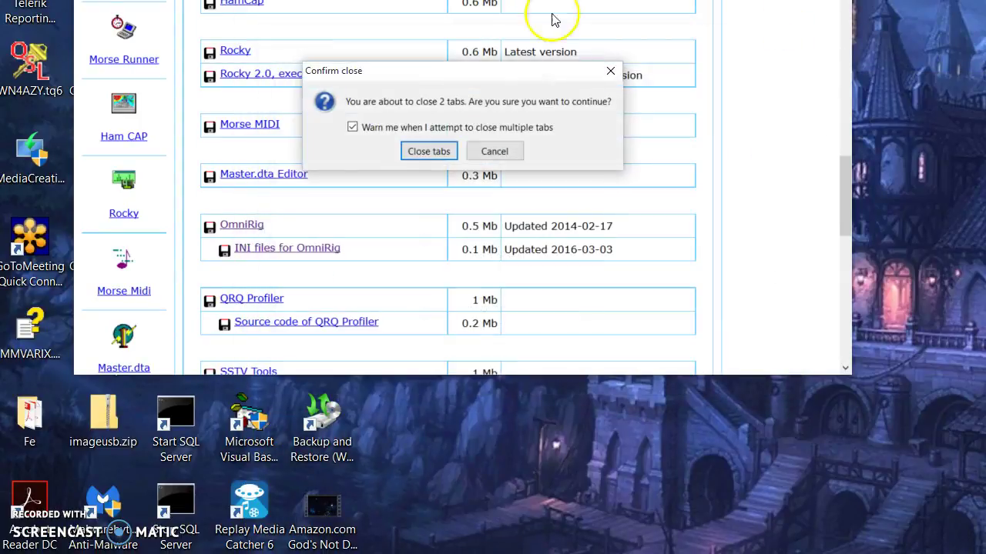
left_click(427, 152)
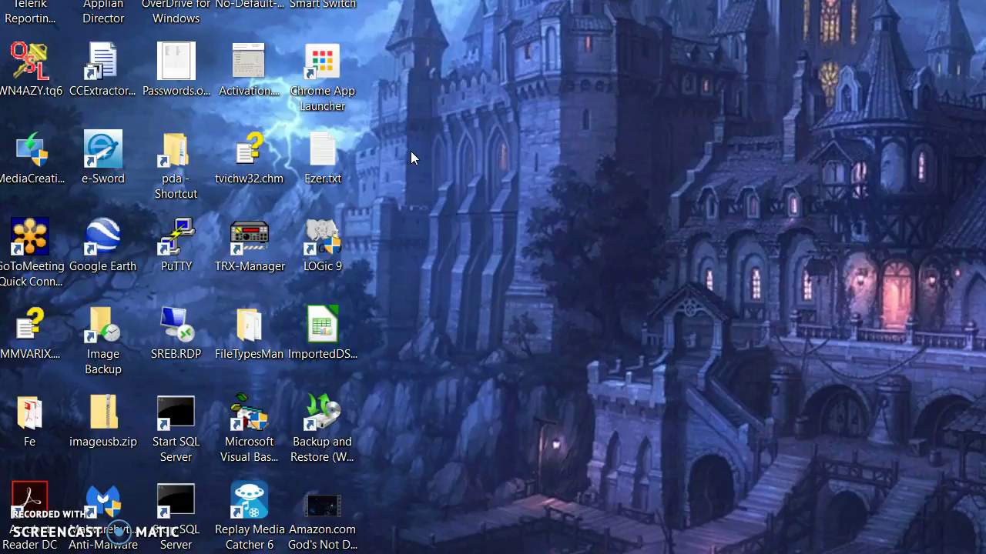
left_click(339, 270)
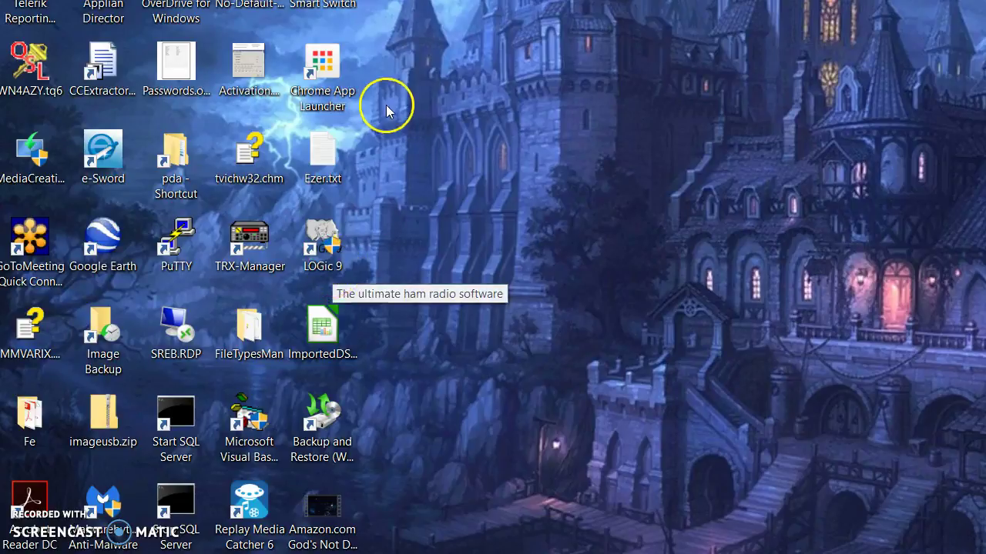
left_click_drag(449, 169, 446, 172)
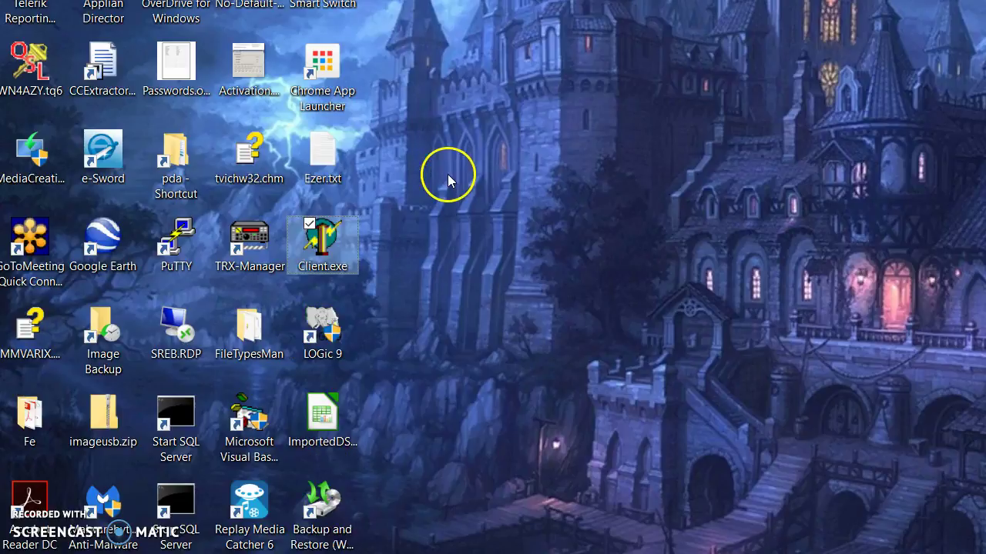
Run Client.exe from the desktop and view the About and RIG 1 pages of the Omni-Rig settings
left_click(352, 228)
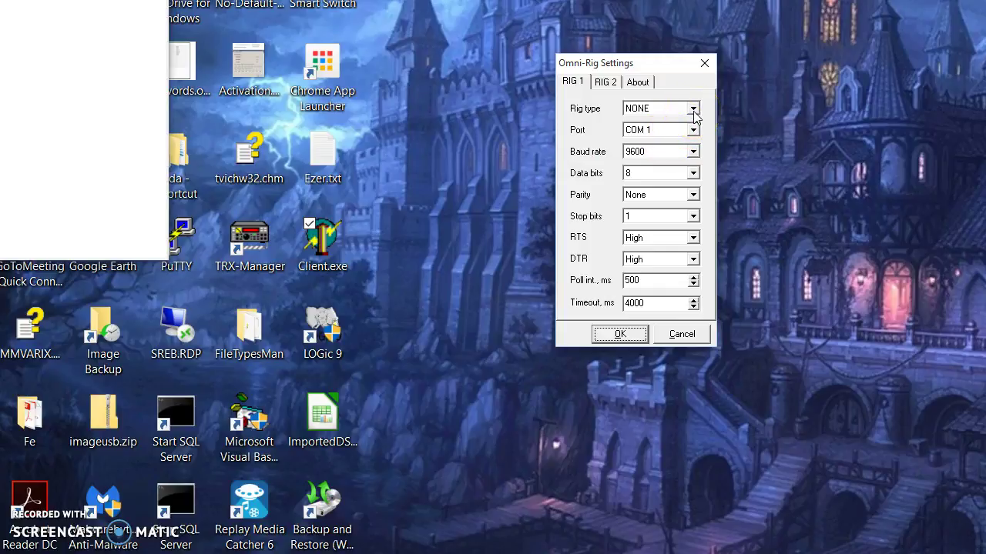
left_click(637, 83)
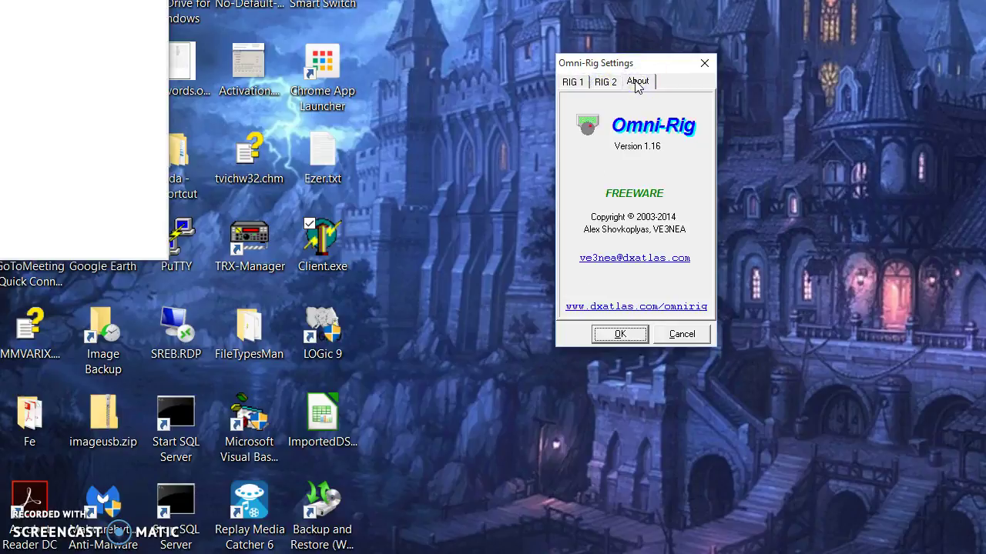
left_click(574, 83)
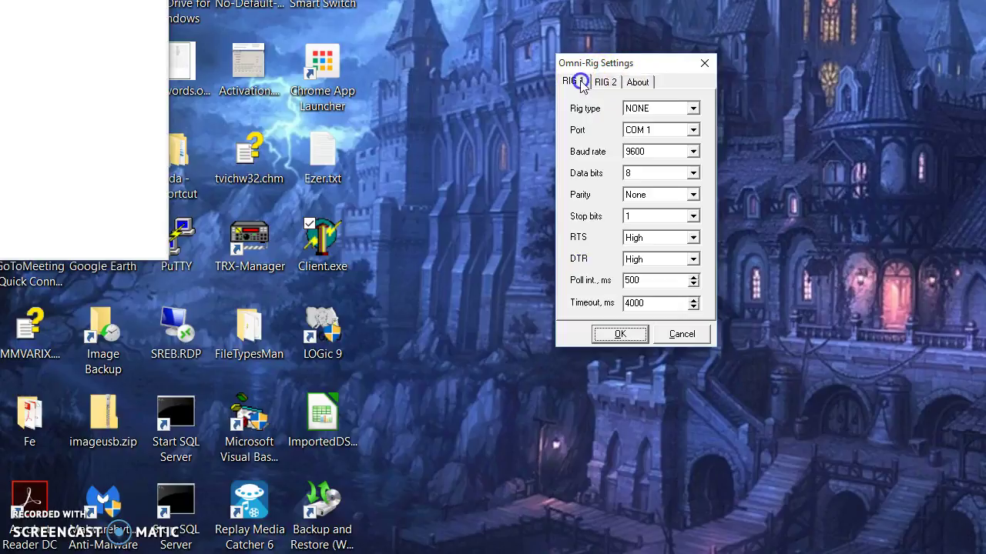
Set the RIG 1 rig type to IC-735
left_click(691, 108)
left_click(694, 153)
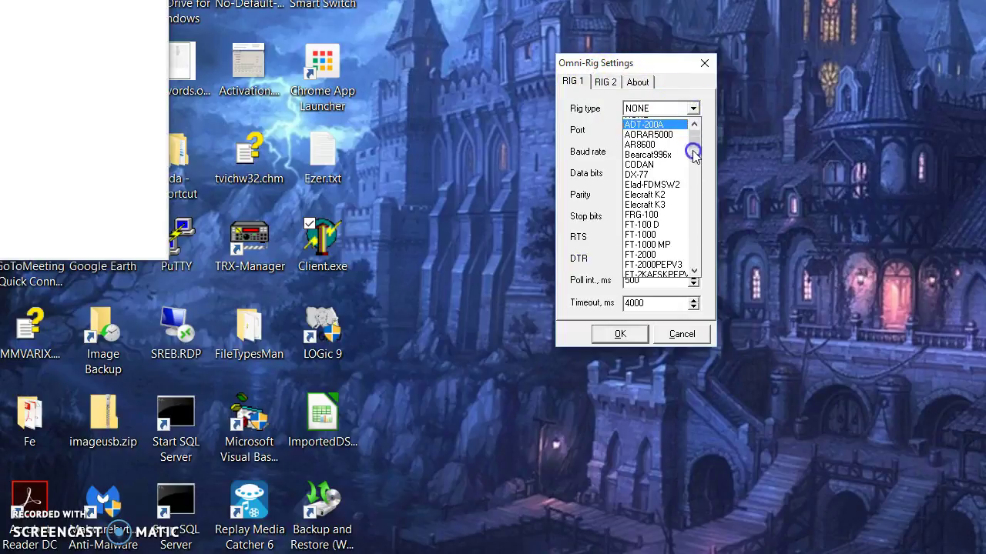
left_click_drag(694, 153, 695, 177)
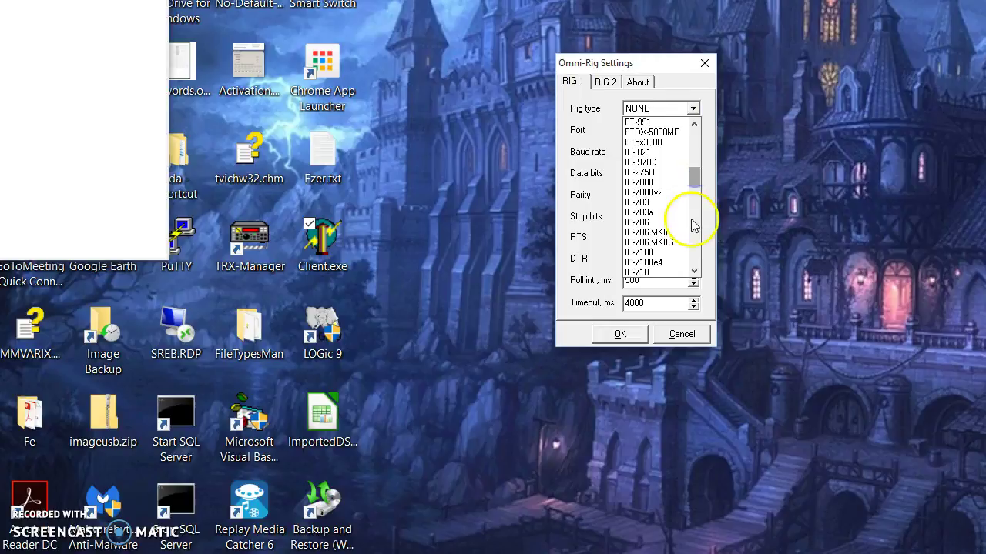
scroll(695, 223, "down", 3)
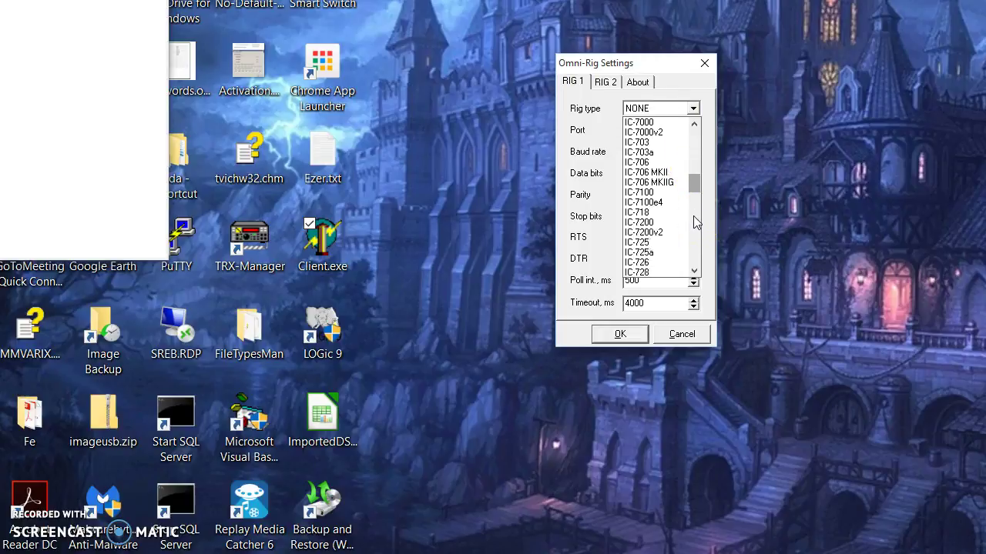
scroll(693, 223, "down", 1)
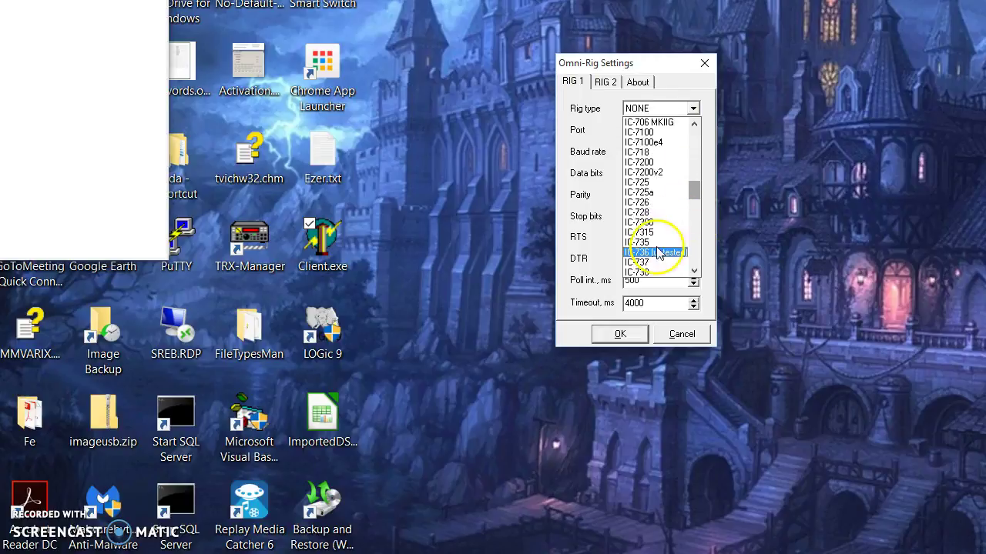
left_click(647, 245)
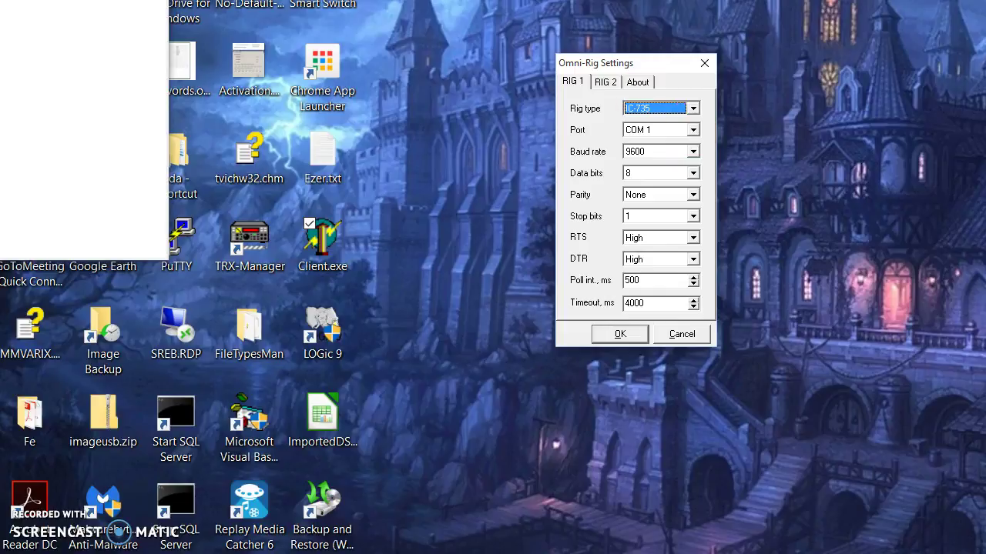
Look up the USB serial port's COM number under Ports (COM & LPT) in Device Manager and close the system information windows
key("super+e")
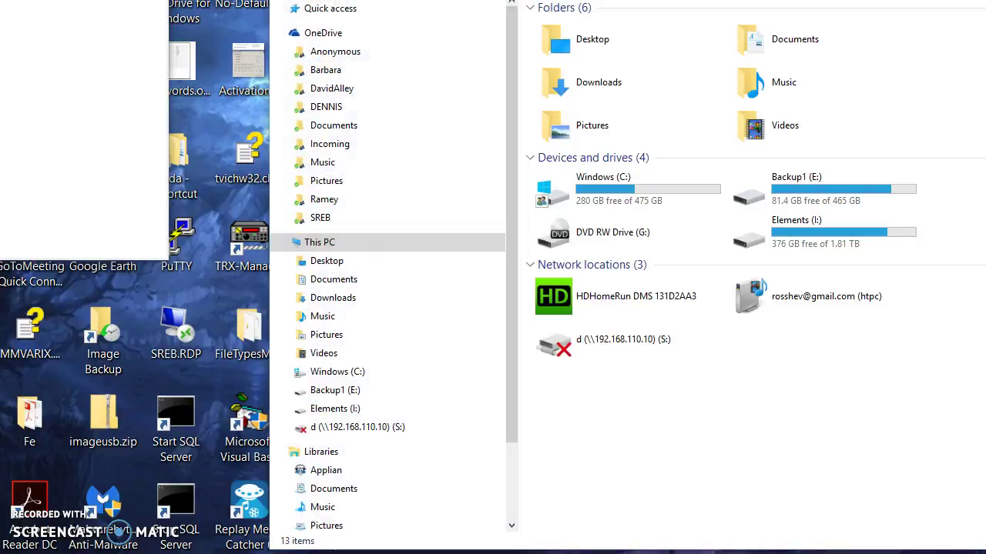
key("super+Pause")
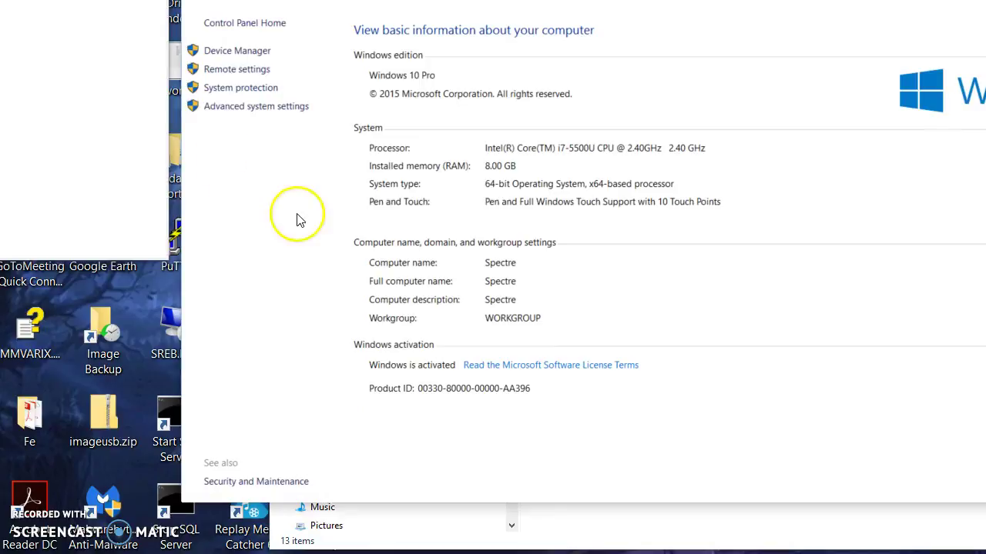
left_click(240, 55)
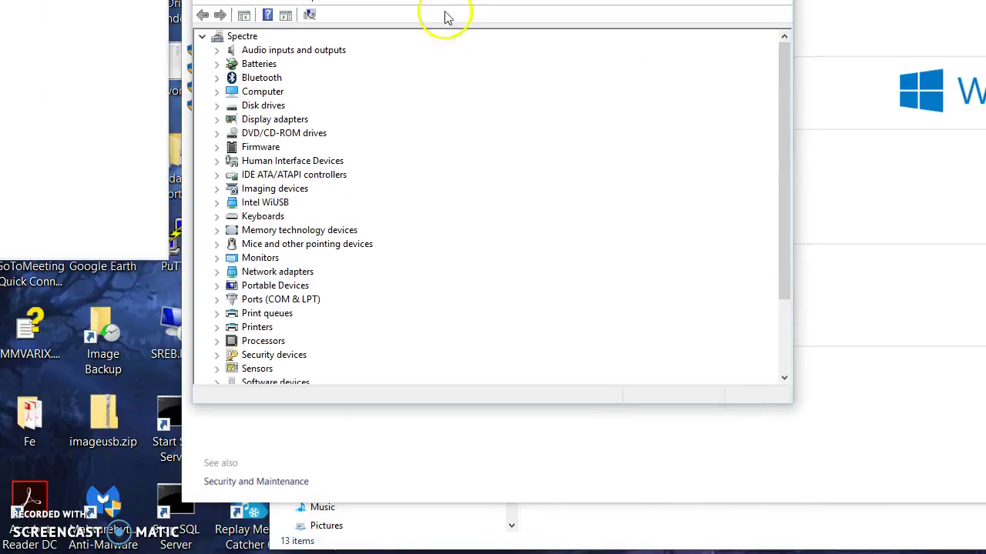
left_click(217, 300)
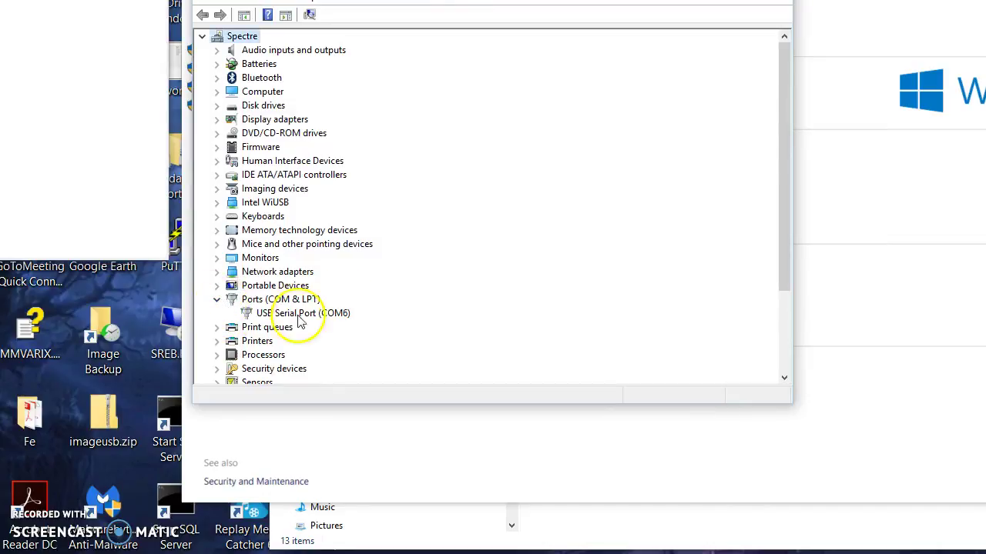
left_click(816, 58)
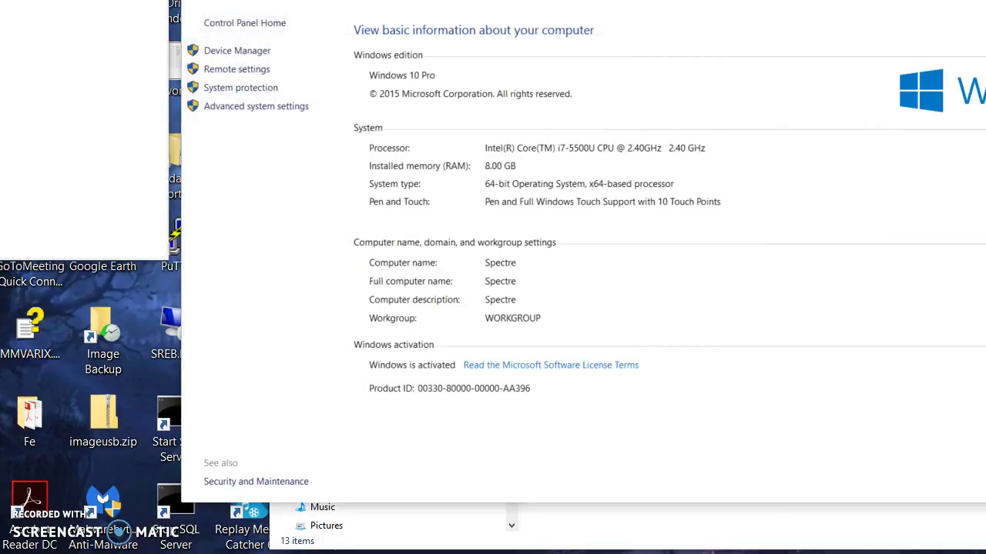
key("alt+F4")
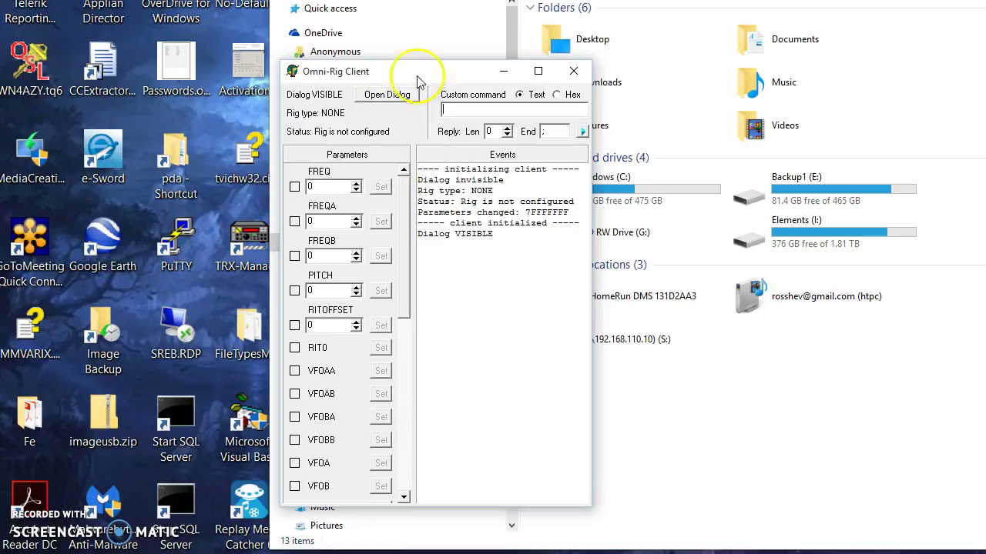
Return to the Omni-Rig settings, set RIG 1 to port COM 6, baud rate 1200 and 2 stop bits, and accept the settings
left_click(386, 94)
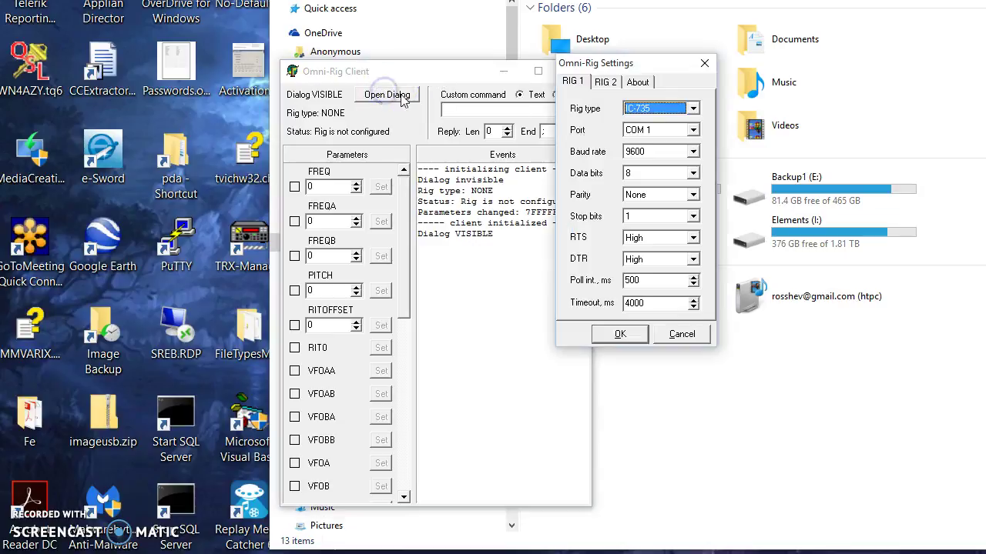
left_click(693, 130)
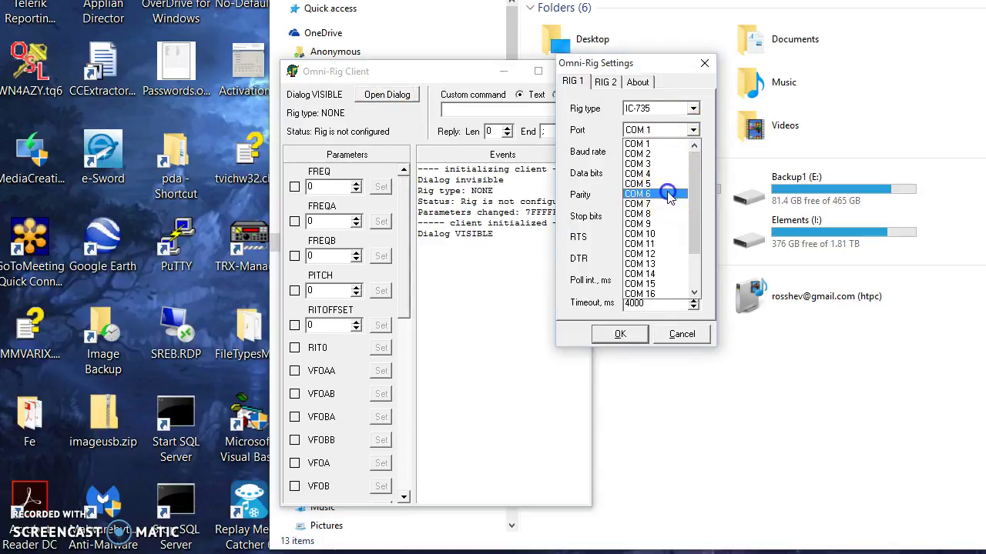
left_click(687, 193)
left_click(693, 151)
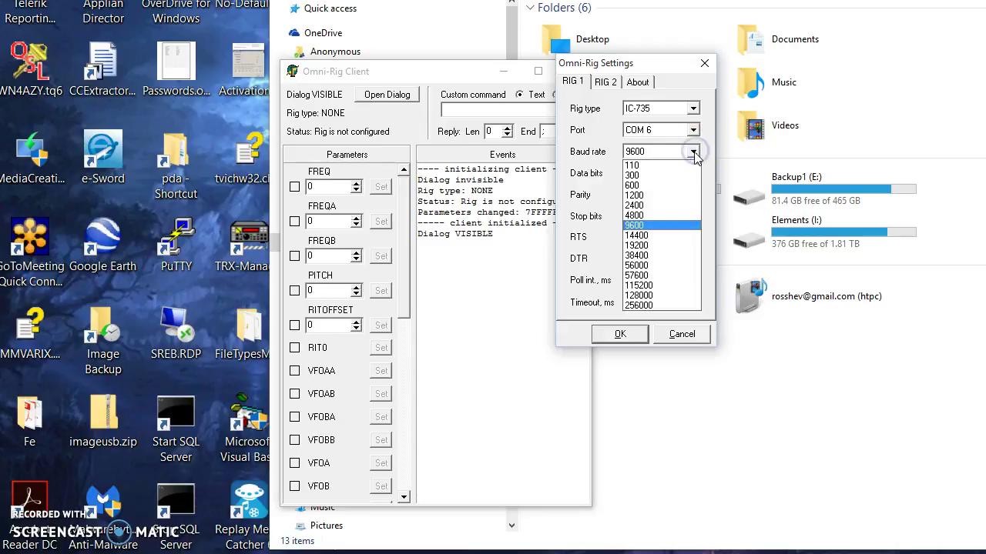
left_click(667, 195)
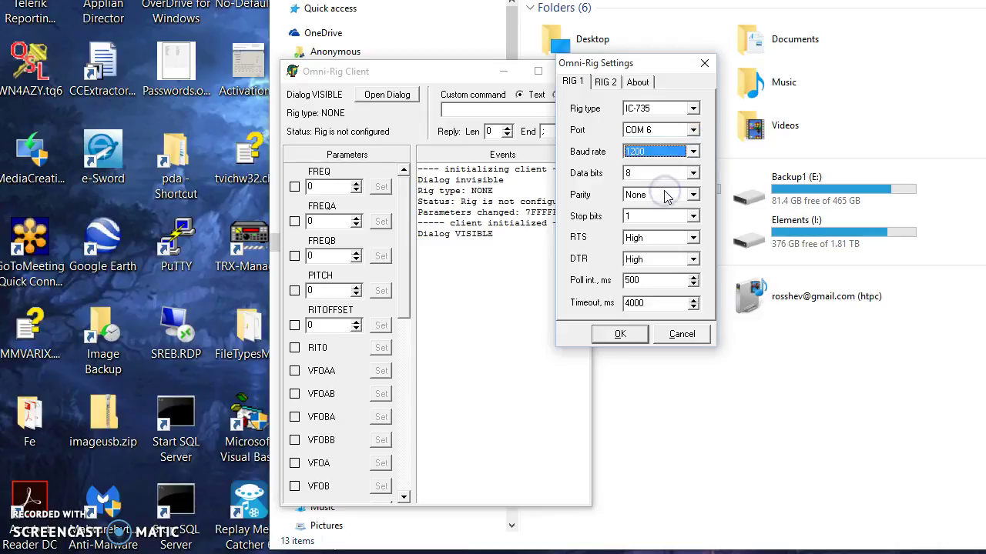
left_click(692, 216)
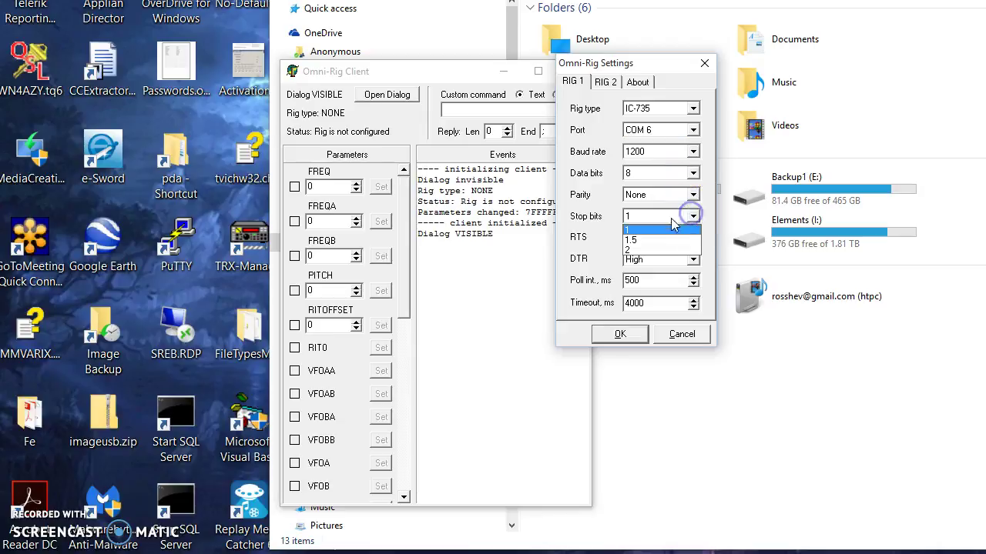
left_click(639, 249)
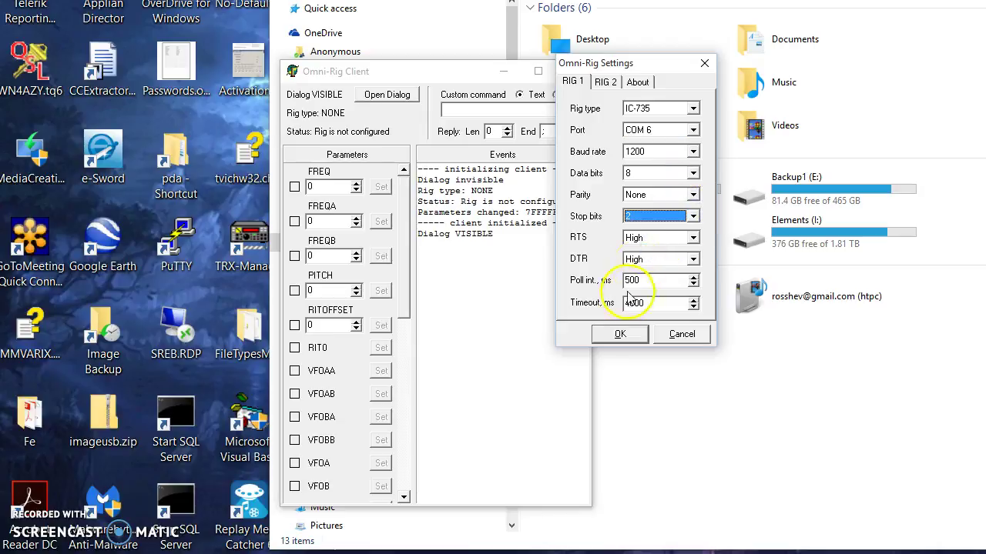
left_click(621, 335)
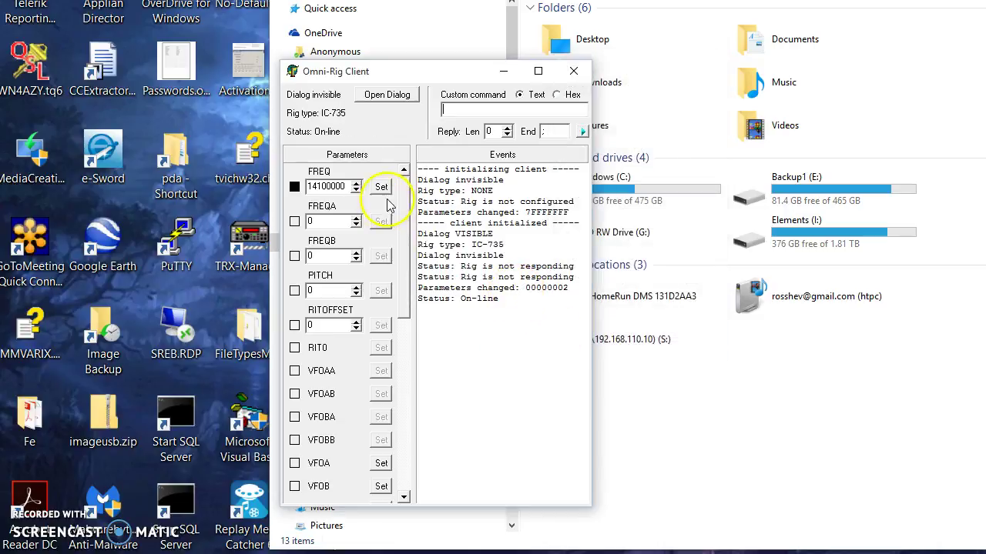
Lower the FREQ parameter in the Omni-Rig Client to 14099990 and send it to the rig
left_click(356, 190)
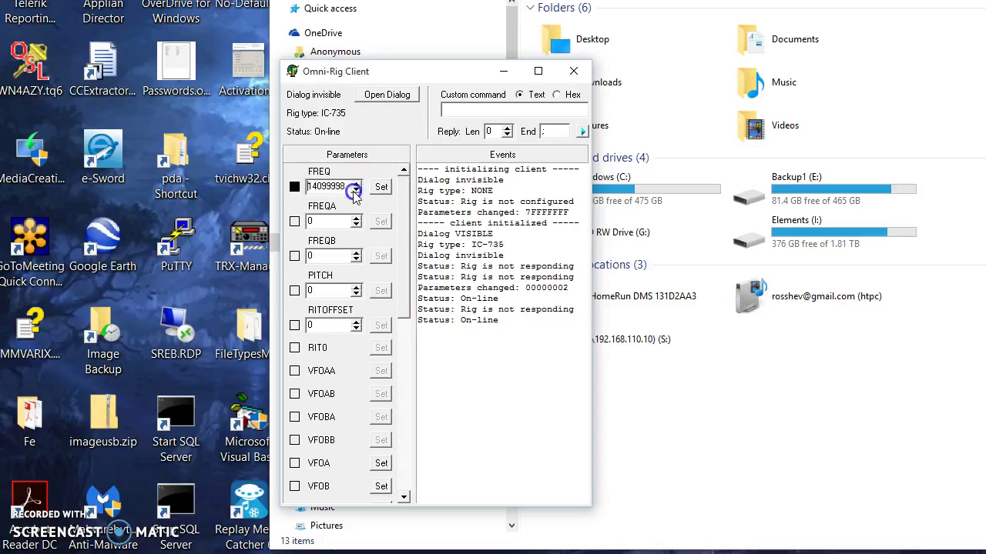
left_click(355, 190)
left_click(356, 190)
left_click(378, 189)
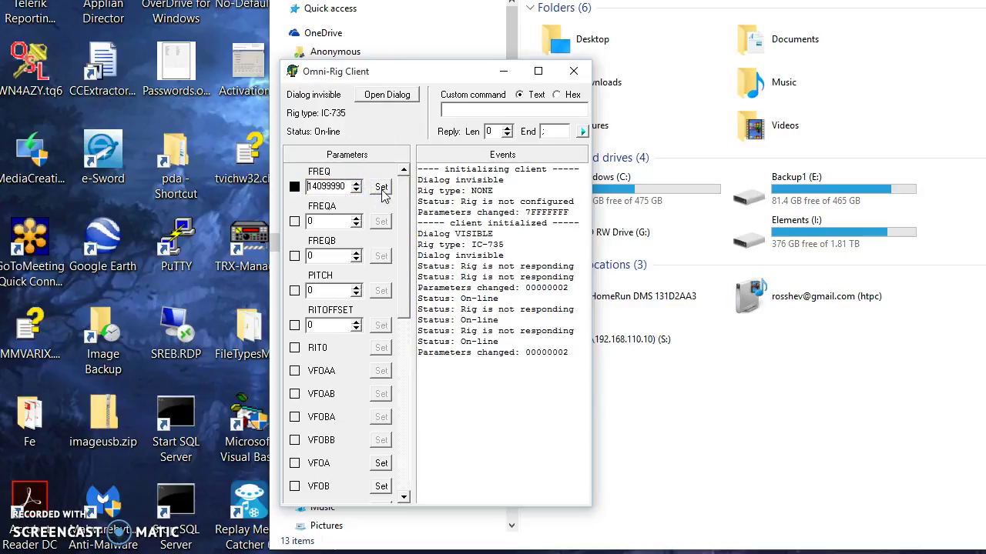
Move the Omni-Rig Client window aside, then switch to LOGic 9 and place its window over the client
left_click(415, 73)
left_click_drag(415, 73, 284, 27)
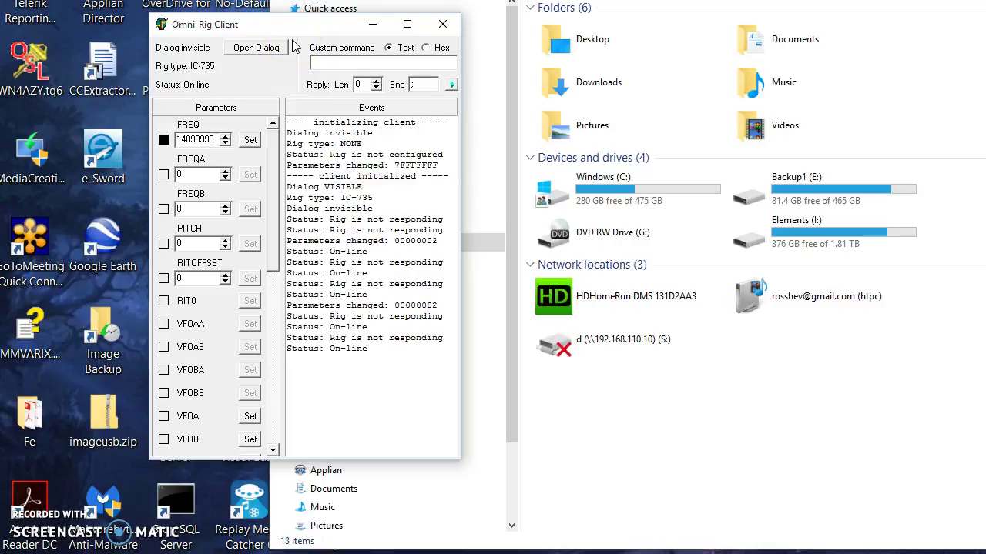
left_click(269, 50)
key("super+s")
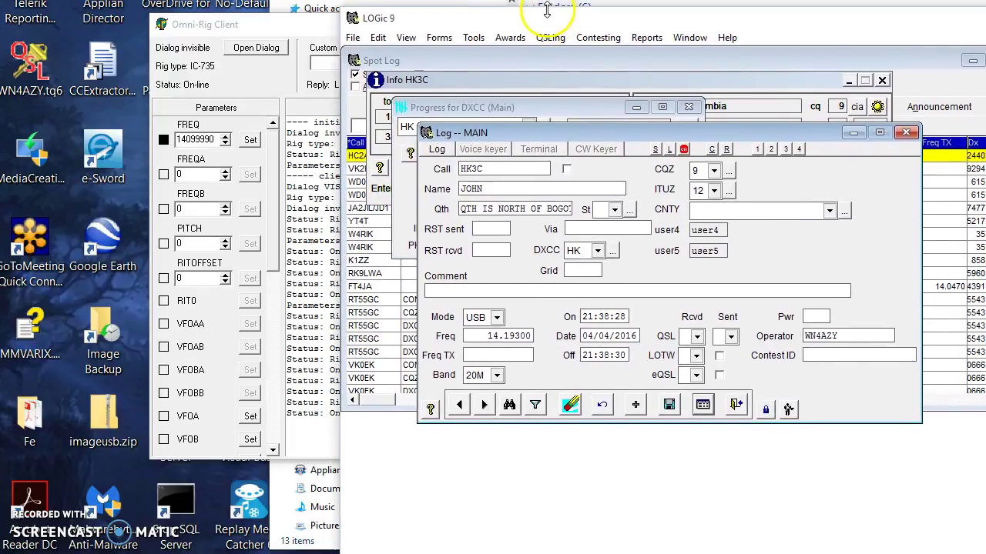
left_click_drag(550, 11, 326, 30)
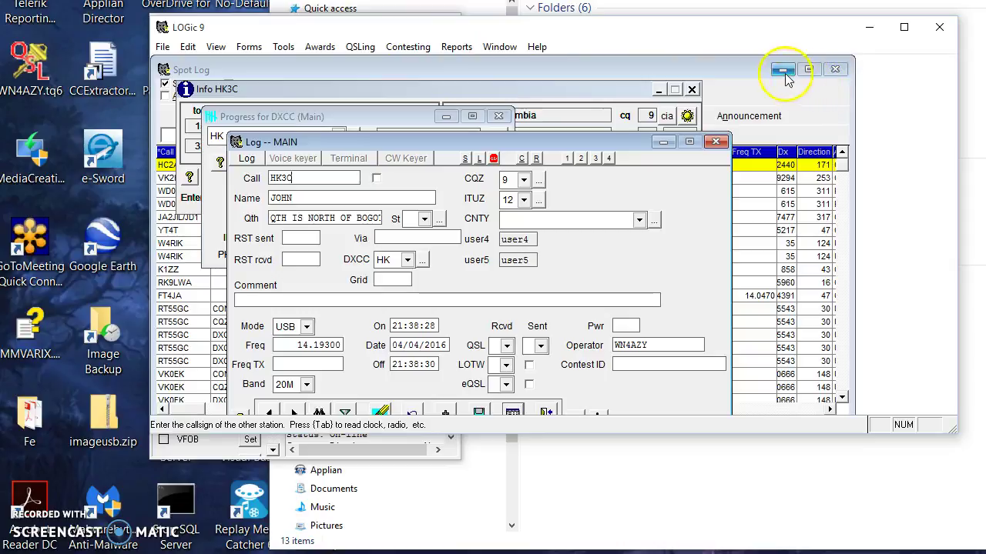
Close the Spot Log and Progress for DXCC windows and reposition the Log -- MAIN window so it is fully visible inside LOGic 9
left_click(835, 69)
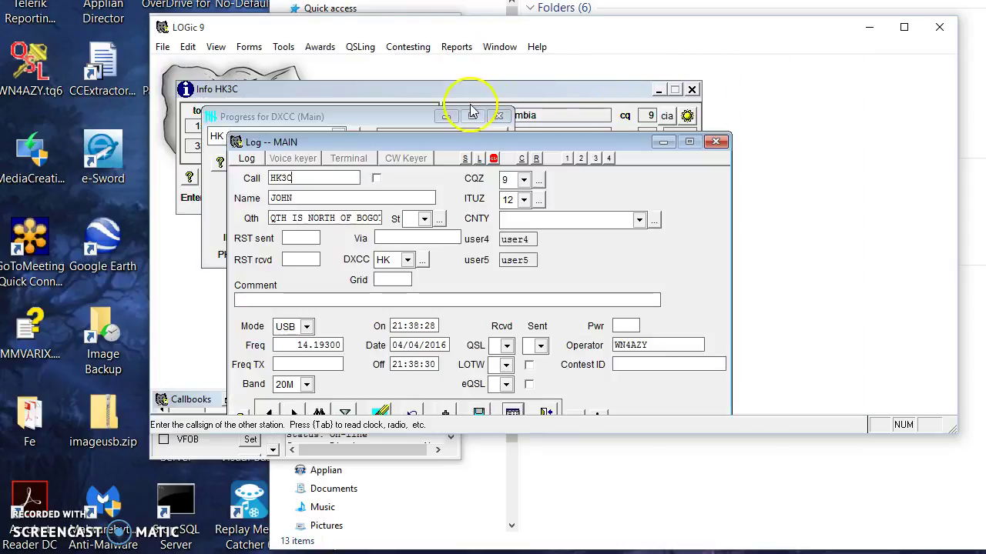
left_click(499, 116)
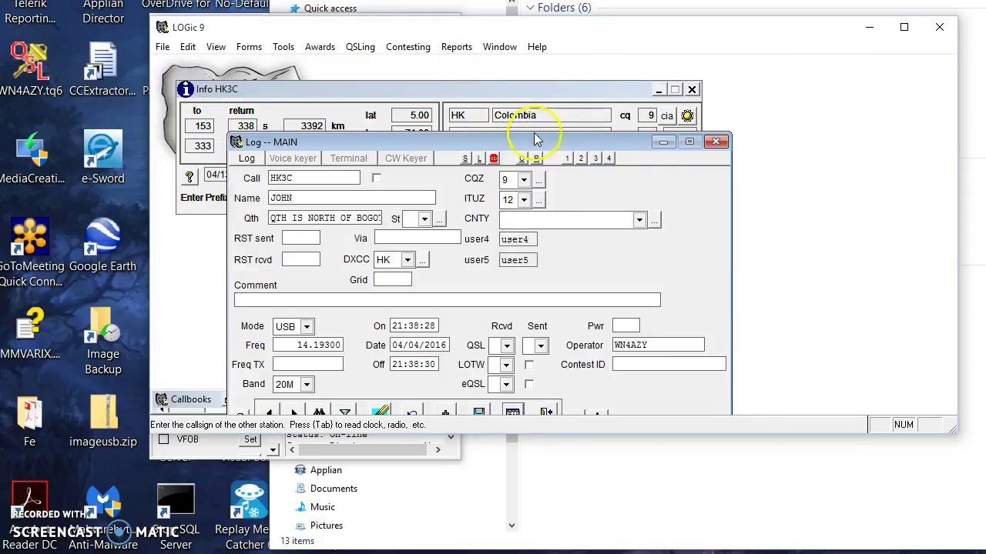
left_click_drag(414, 144, 435, 104)
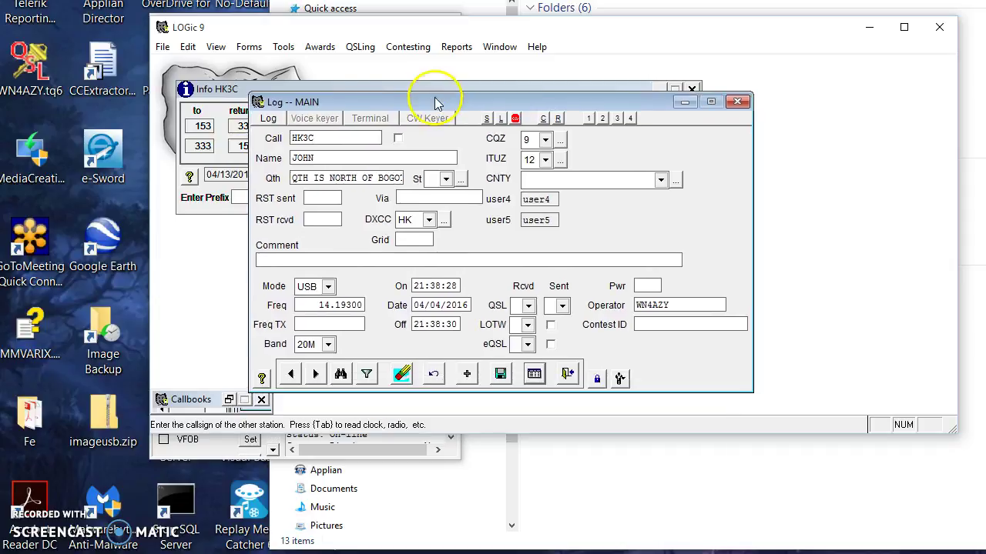
left_click(283, 46)
left_click(218, 158)
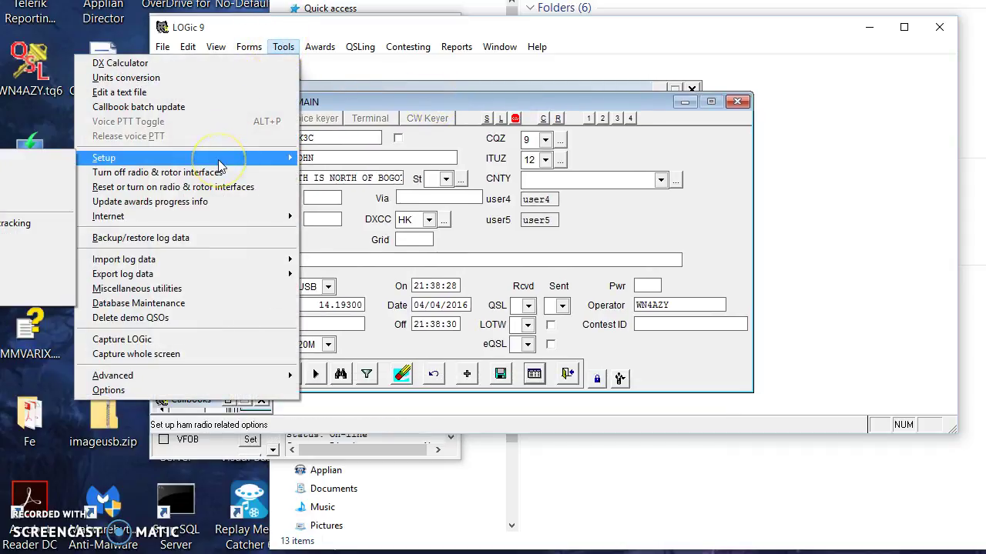
left_click(454, 46)
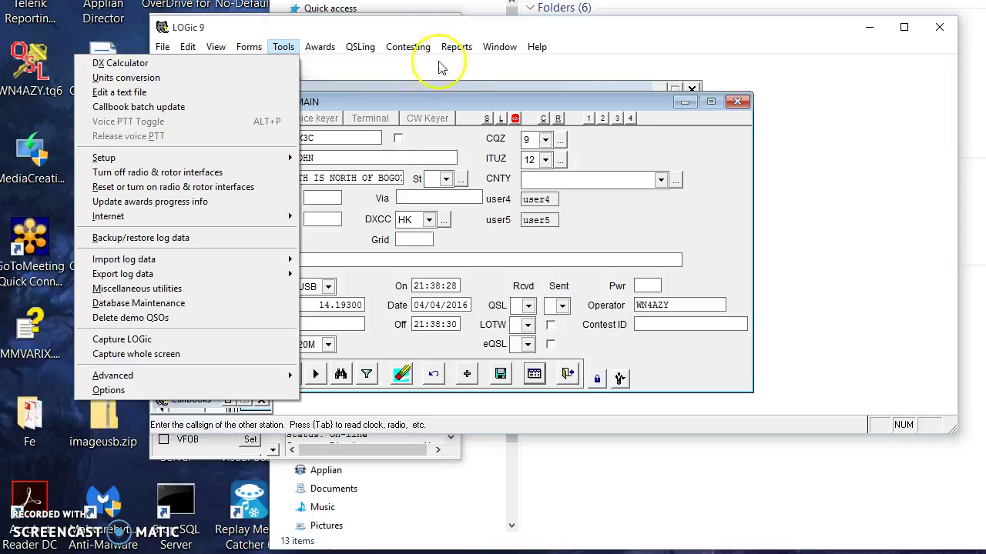
left_click(442, 20)
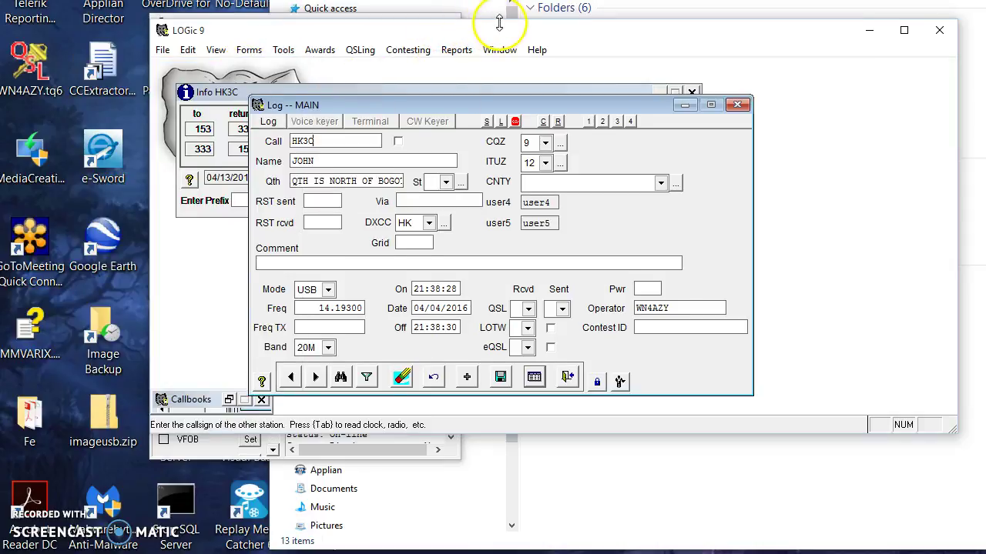
Reposition the LOGic 9 window and open the Radio Ifc page of the miscellaneous ham, rig and TNC setup
left_click_drag(493, 33, 406, 39)
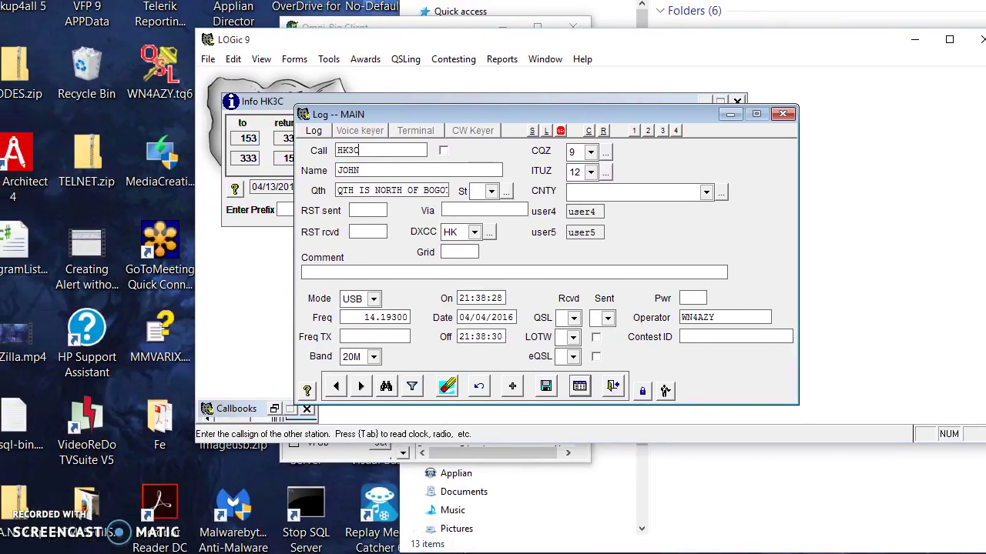
left_click_drag(464, 47, 299, 43)
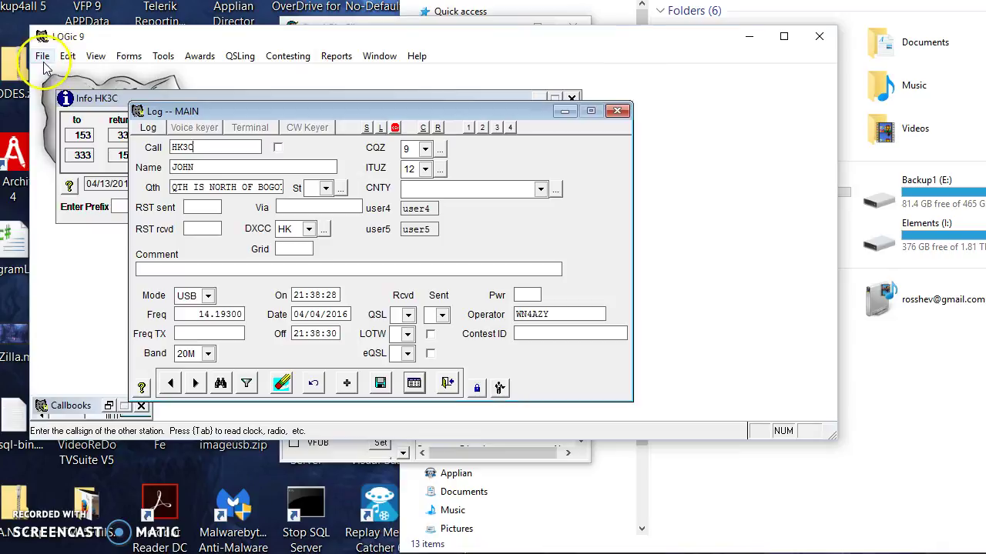
left_click(162, 58)
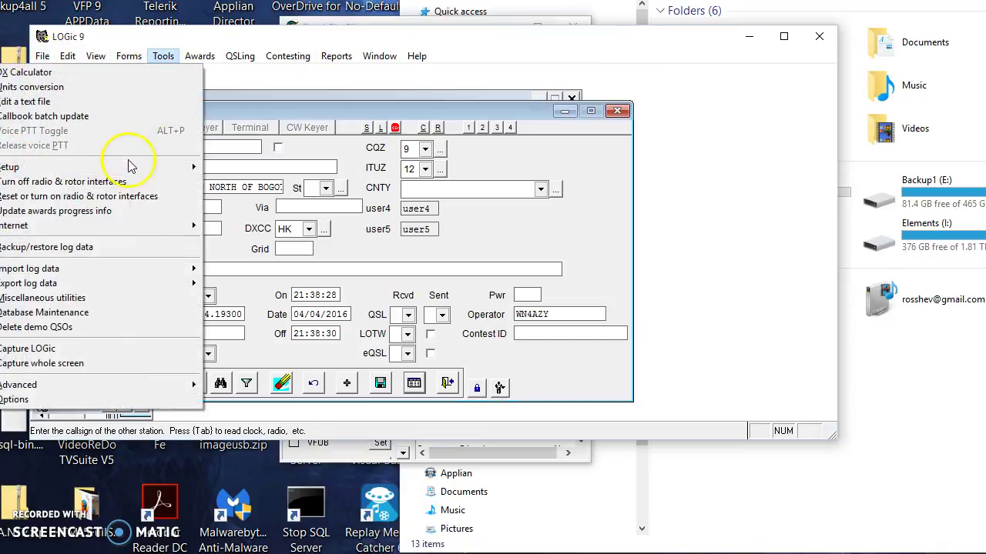
mouse_move(129, 169)
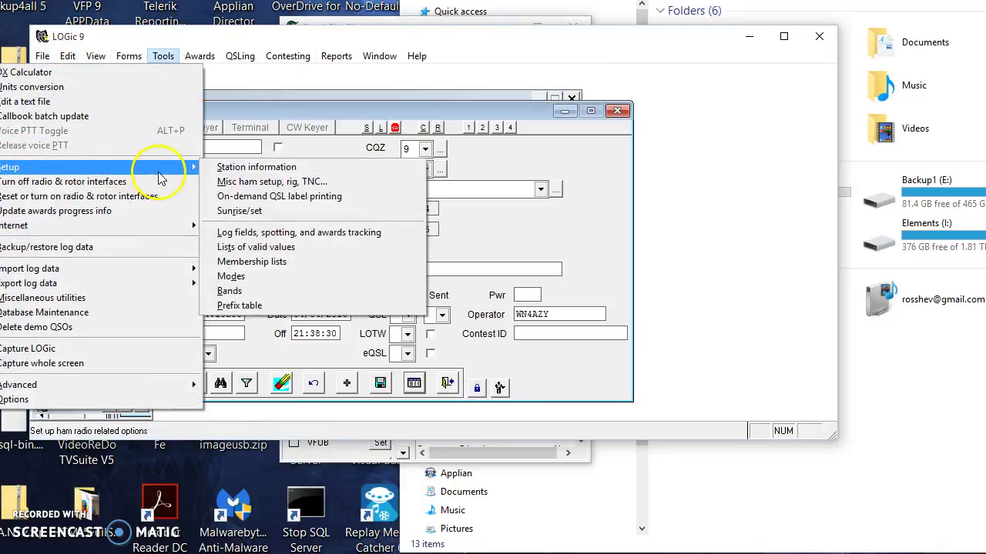
left_click(248, 182)
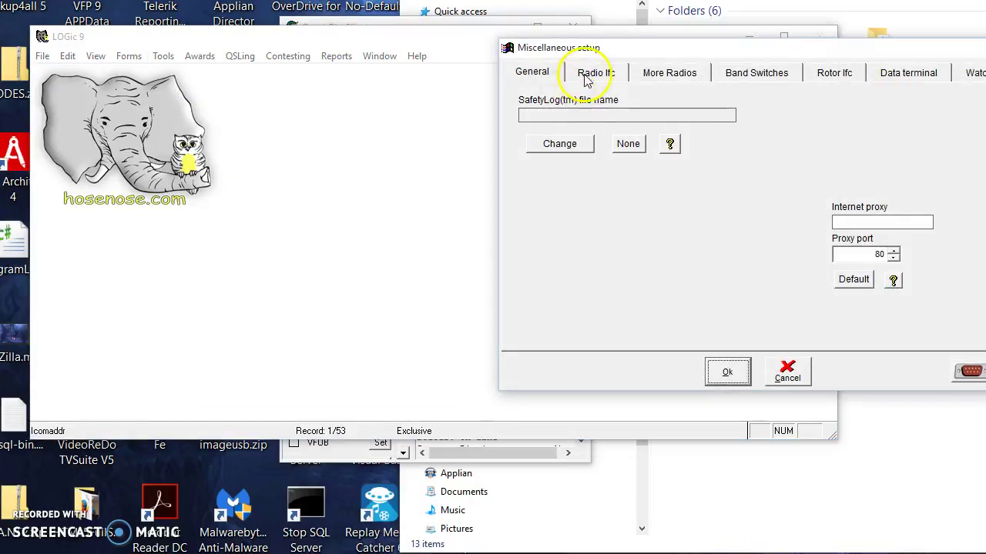
left_click(585, 75)
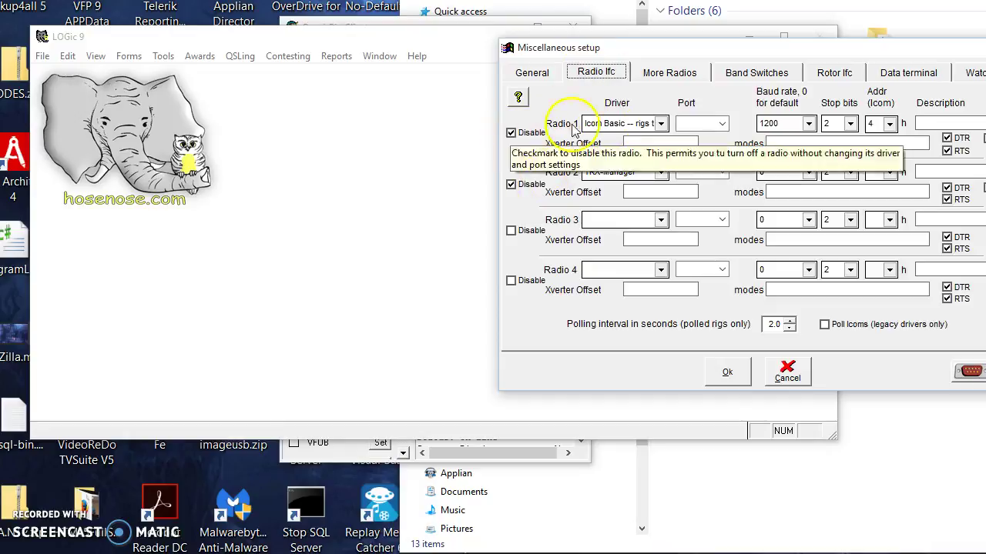
Assign the OmniRig rig 1 driver to Radio 1, enable the radio, and accept the Omni-Rig settings for RIG 1
left_click(660, 124)
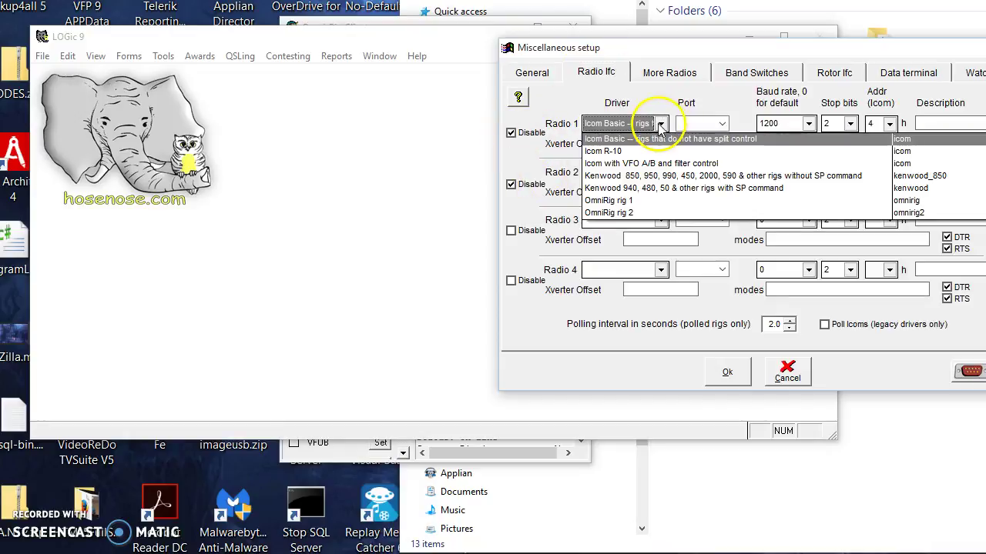
left_click(681, 201)
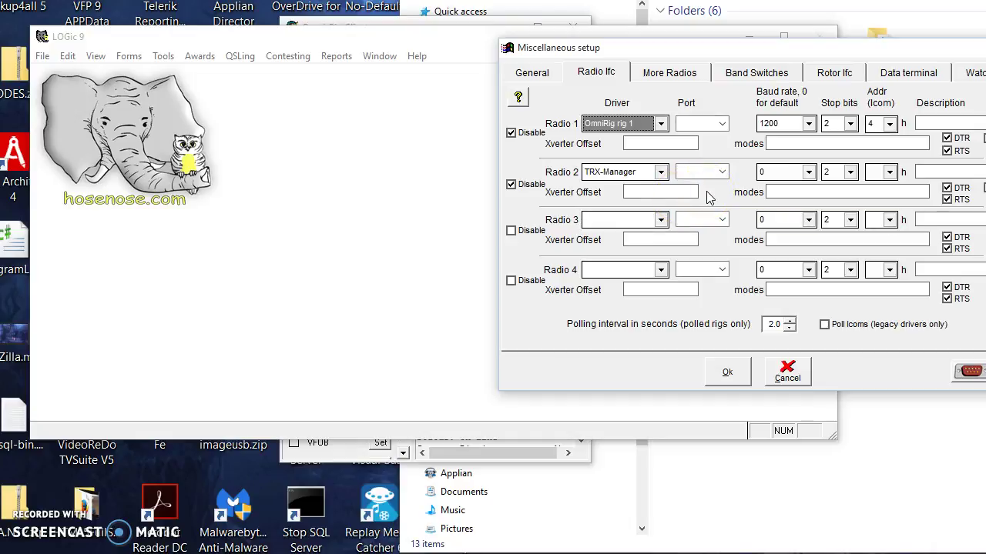
left_click(510, 133)
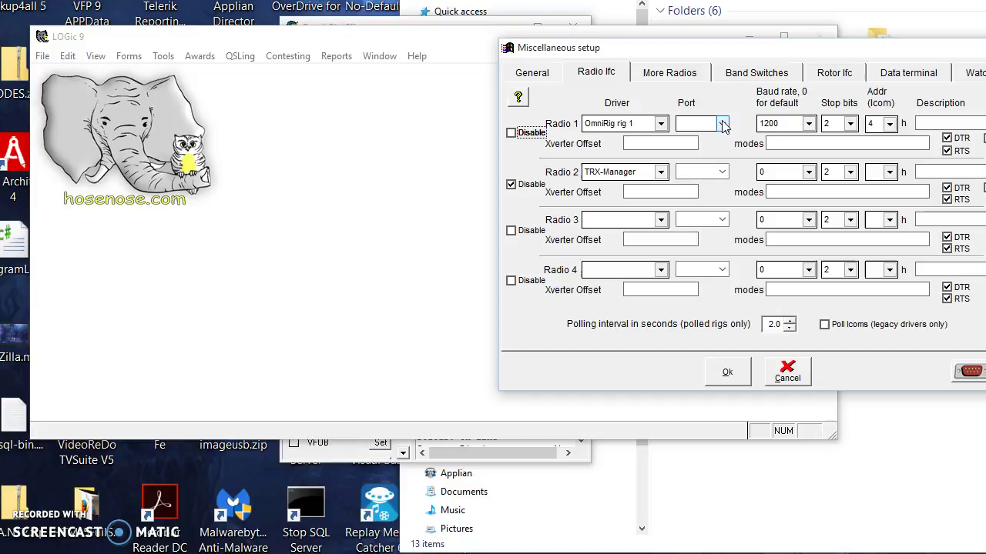
left_click(729, 372)
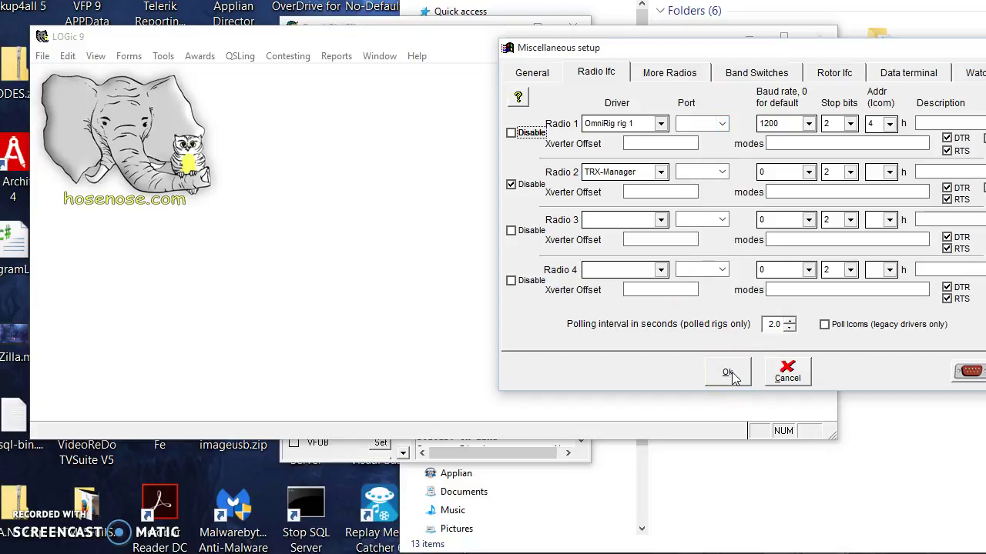
left_click(735, 383)
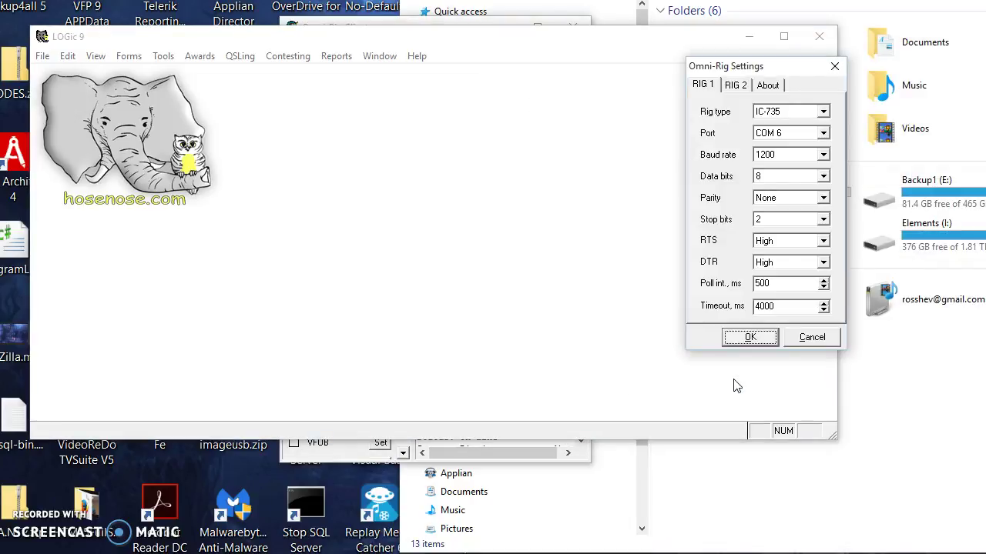
left_click(743, 339)
left_click(743, 338)
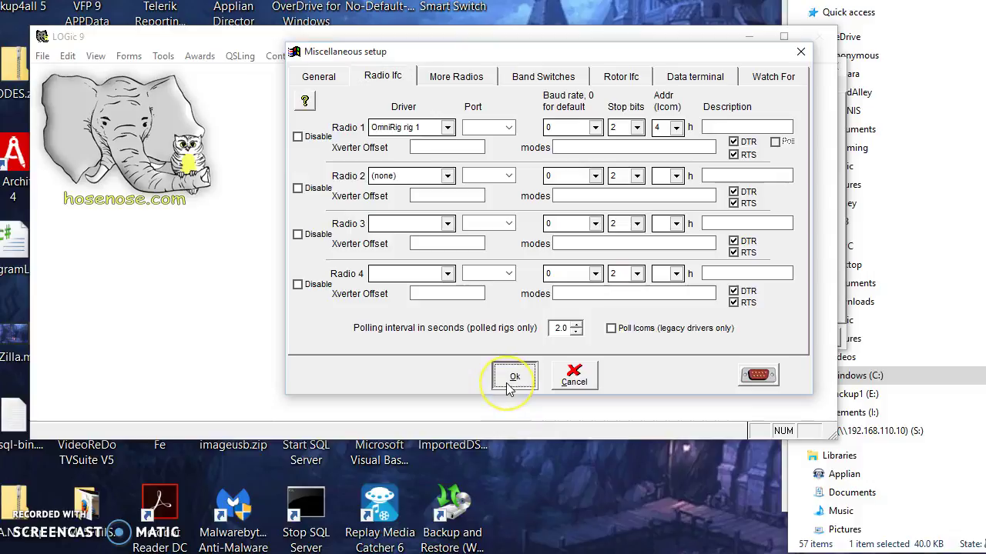
Save the miscellaneous setup with OmniRig rig 1 as the Radio 1 driver and dismiss the warnings
left_click(513, 376)
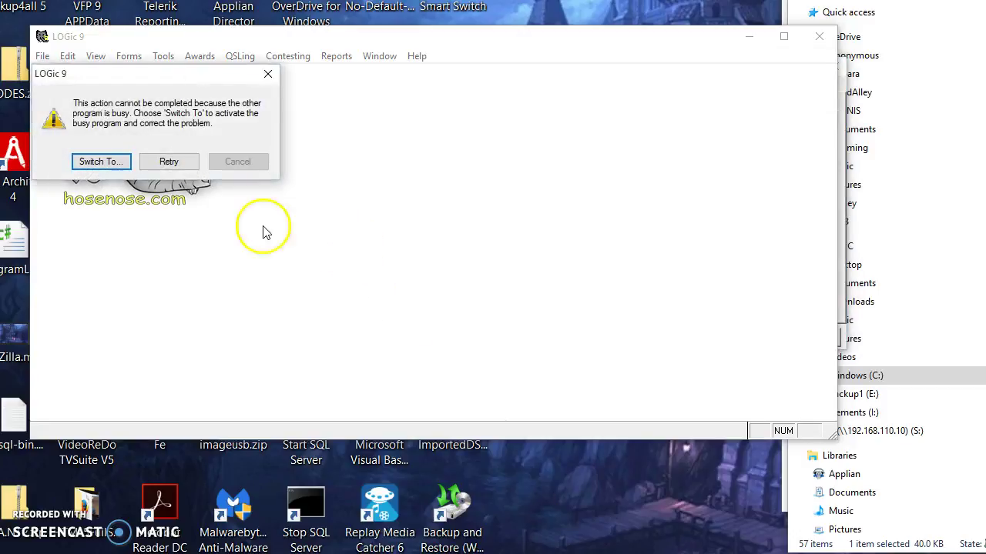
left_click(163, 163)
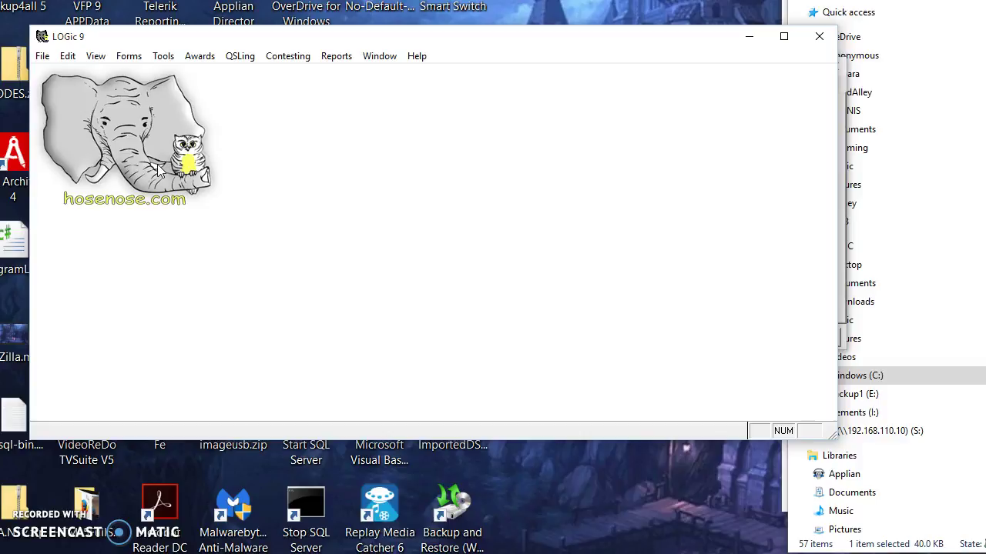
left_click(543, 441)
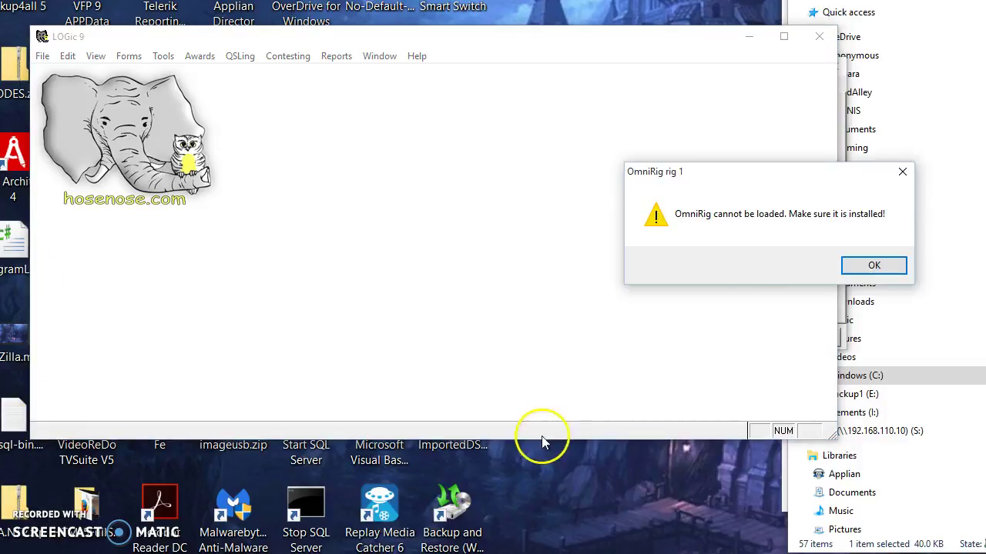
left_click(874, 265)
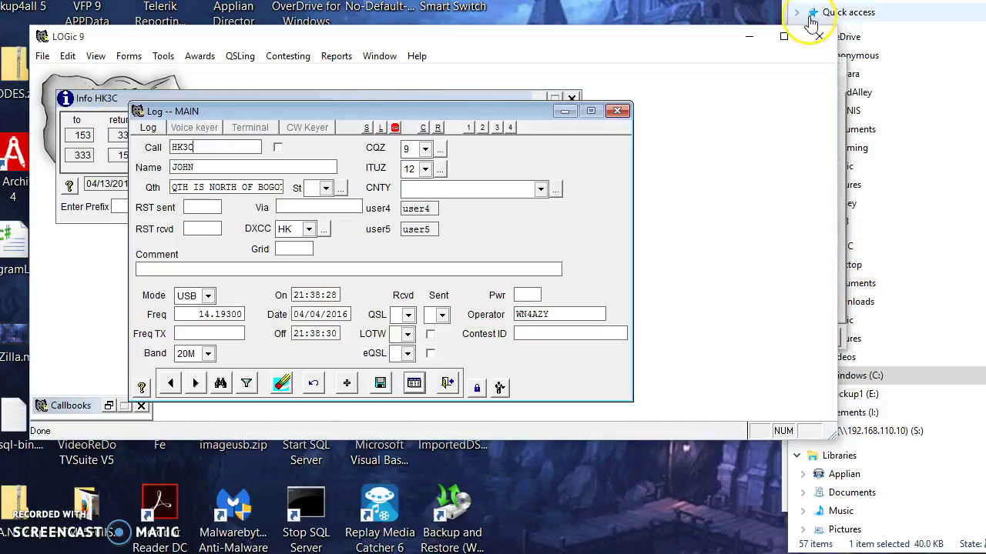
Close LOGic 9 and the Omni-Rig Settings window, and open the file location of the Omni-Rig desktop app
left_click(818, 36)
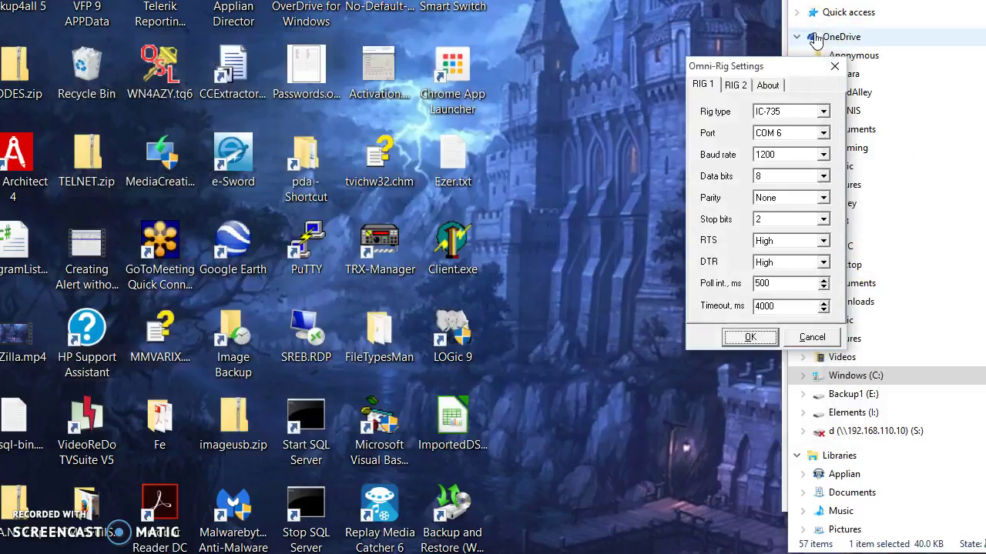
left_click(837, 69)
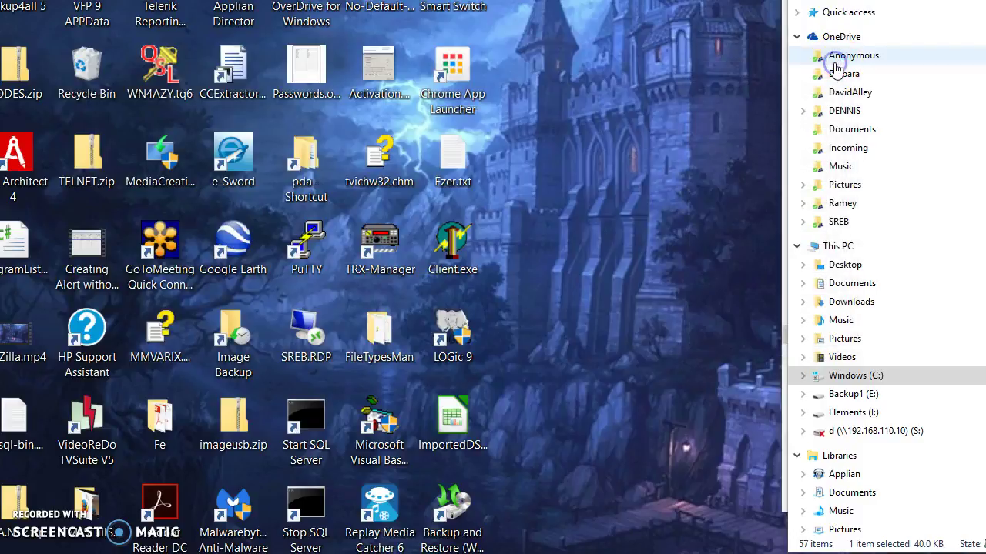
key("super+s")
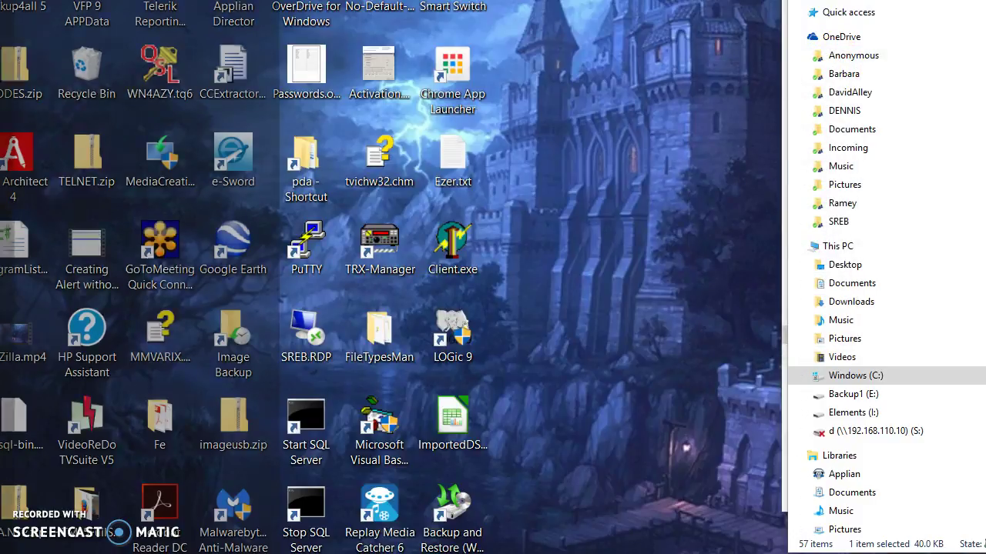
type("omnir")
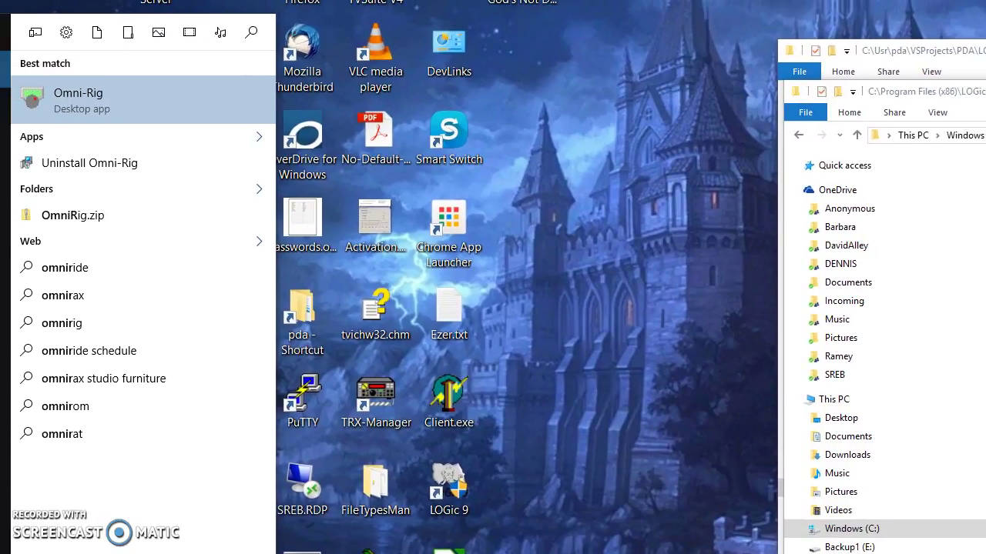
right_click(115, 114)
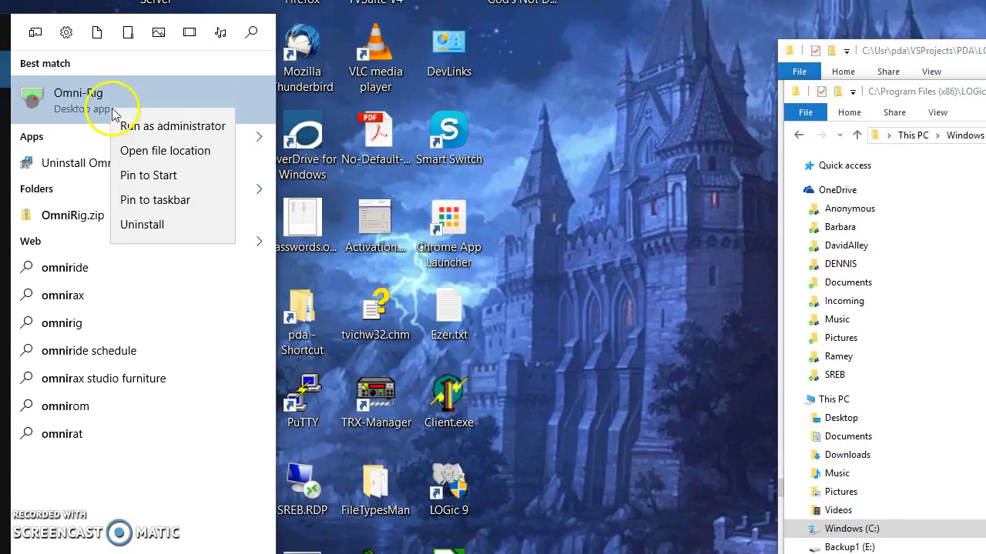
left_click(167, 151)
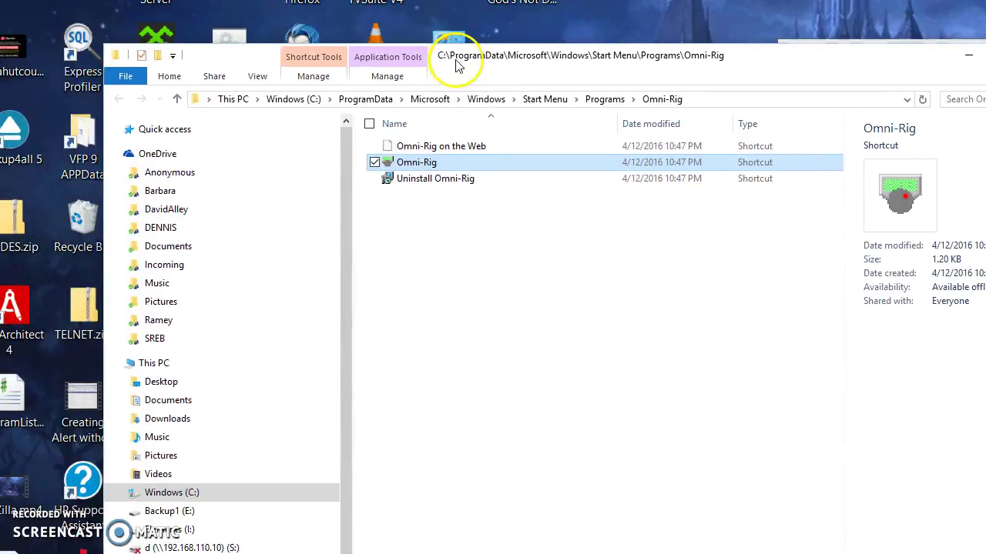
Set the Omni-Rig shortcut to run as an administrator, apply the change, and minimize its folder window
right_click(401, 172)
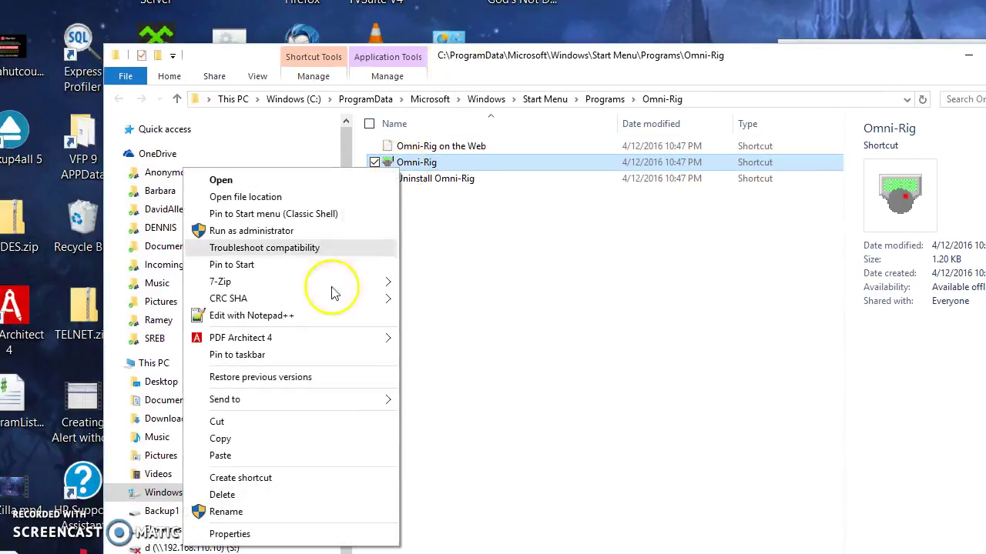
left_click(258, 534)
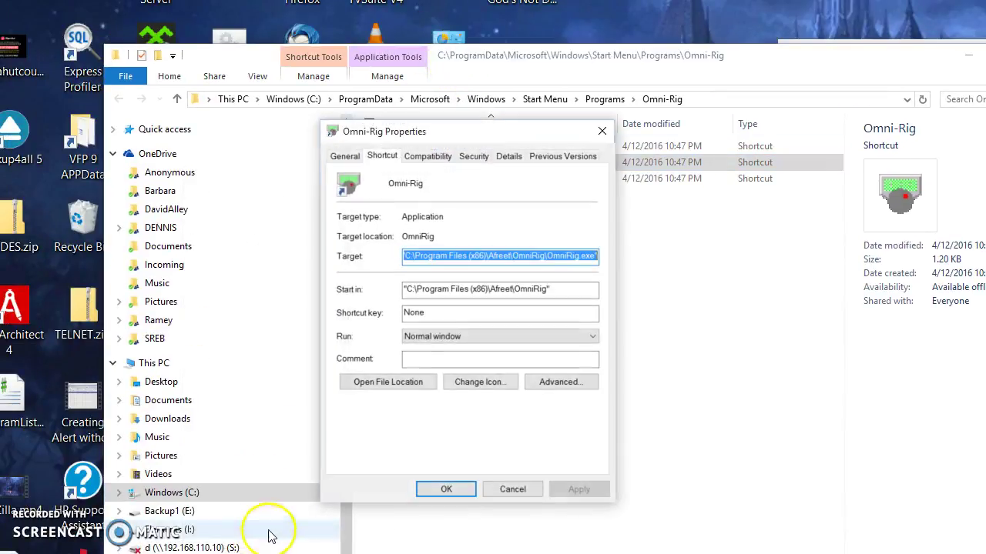
left_click(428, 157)
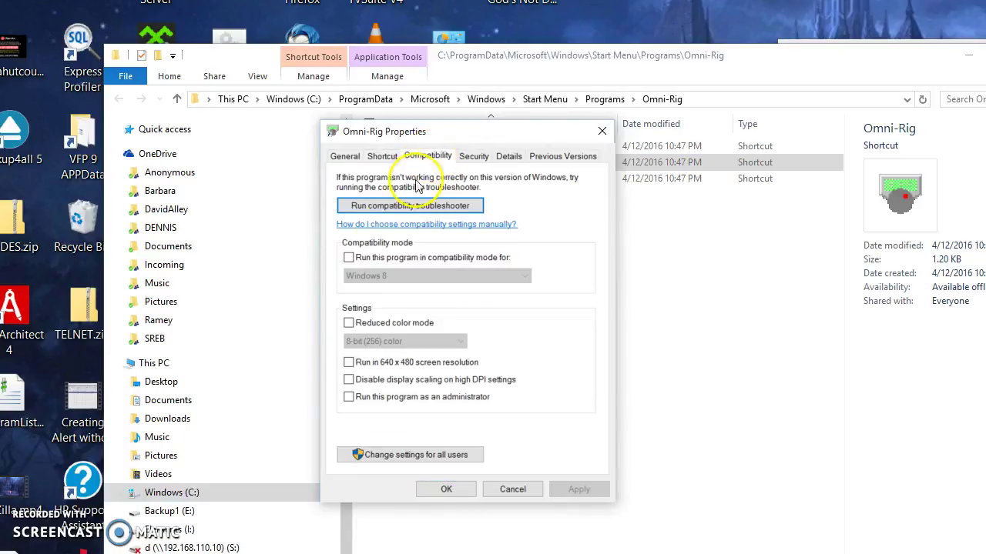
left_click(348, 397)
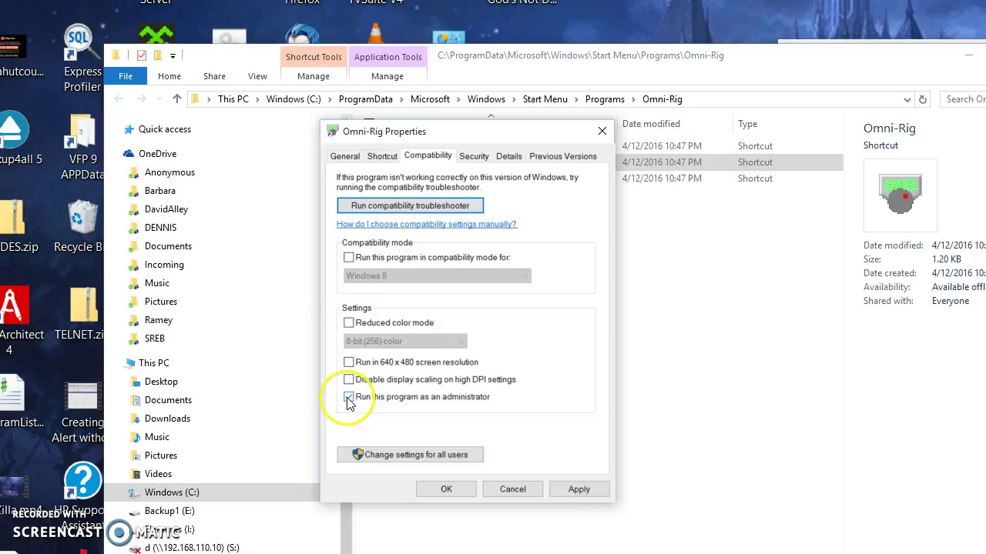
left_click(574, 491)
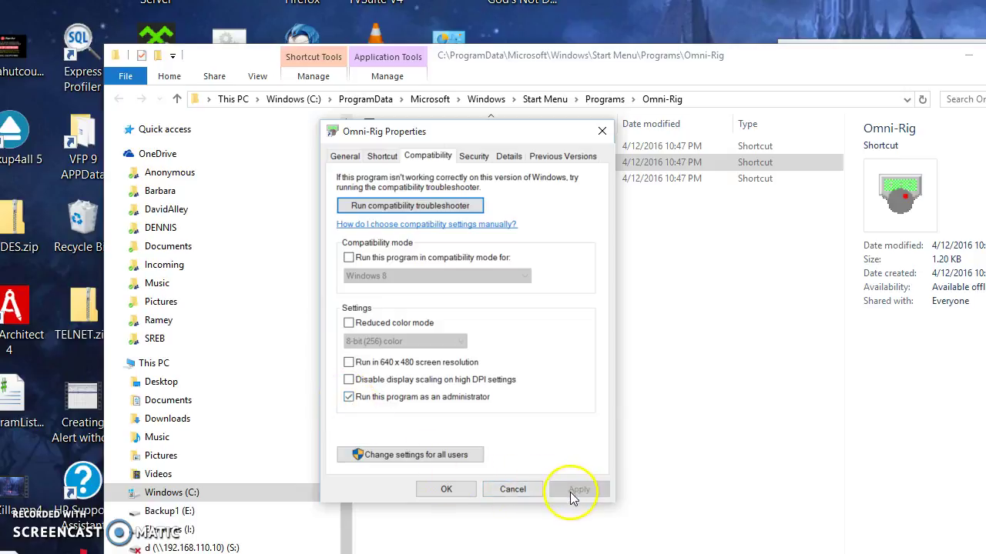
left_click(446, 489)
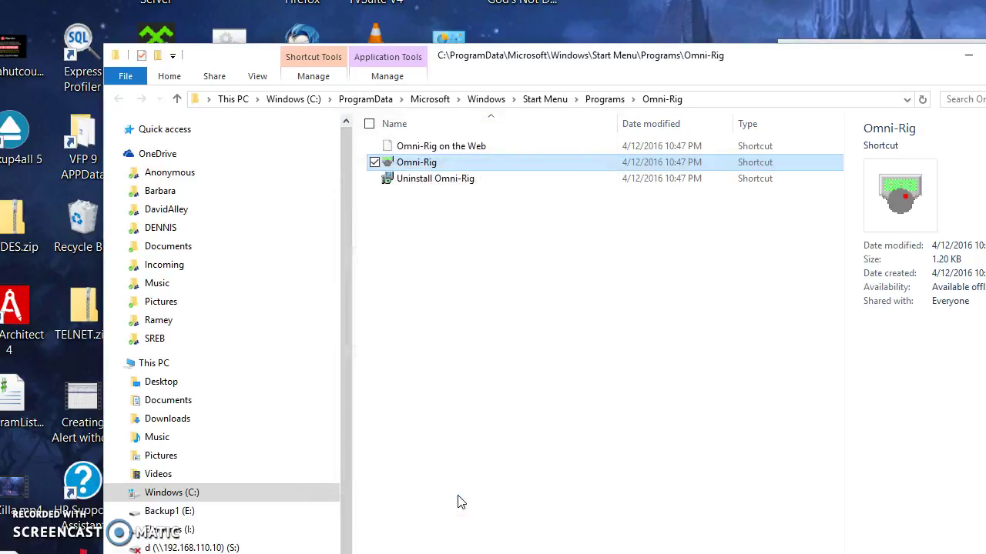
left_click(968, 54)
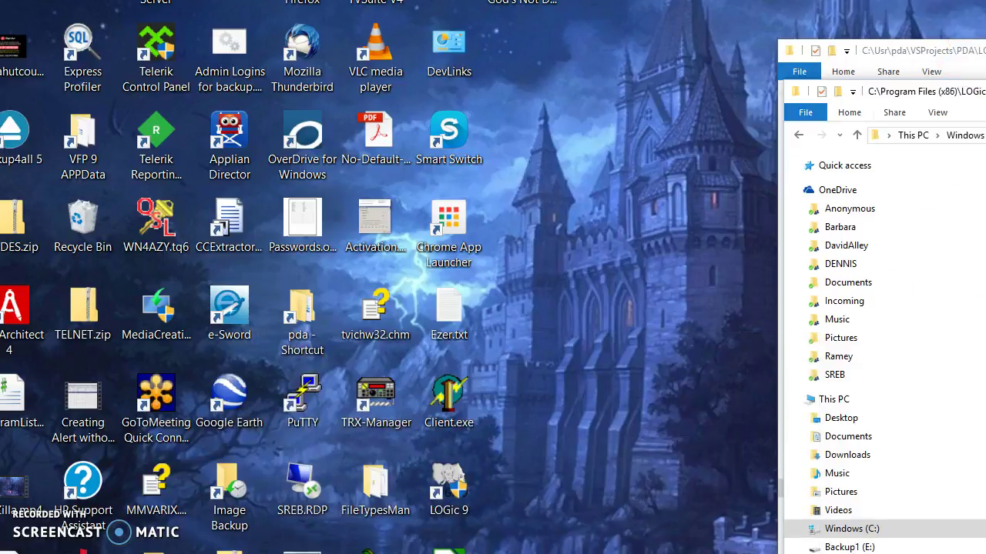
Search Windows for LOGic 9, launch it, and reposition its window so the radio controls are fully visible
key("super+s")
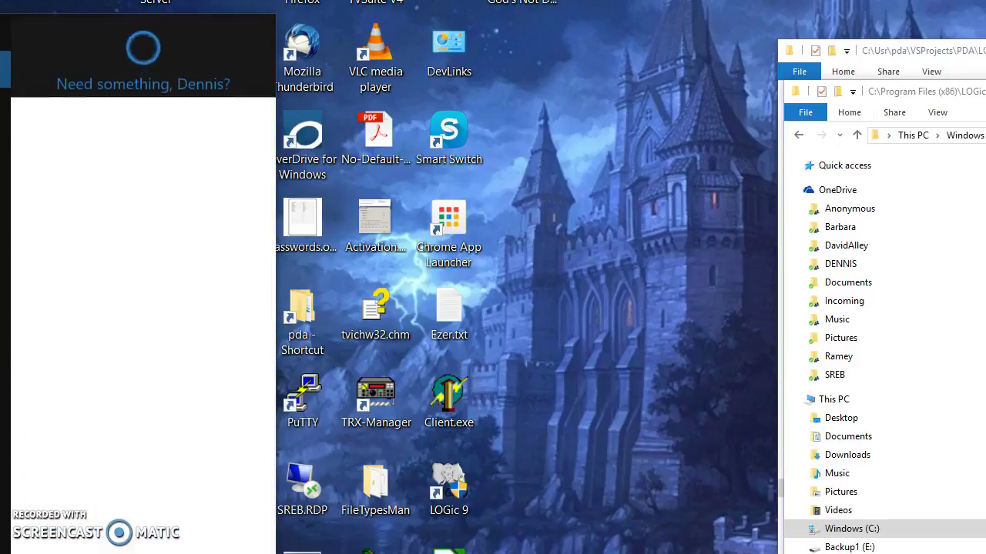
type("logu")
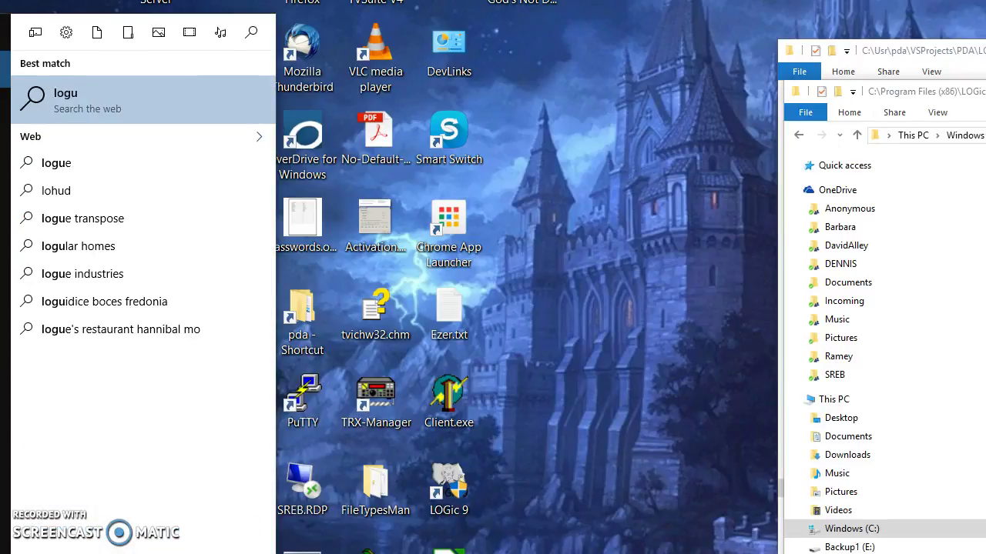
key("BackSpace")
type("ic")
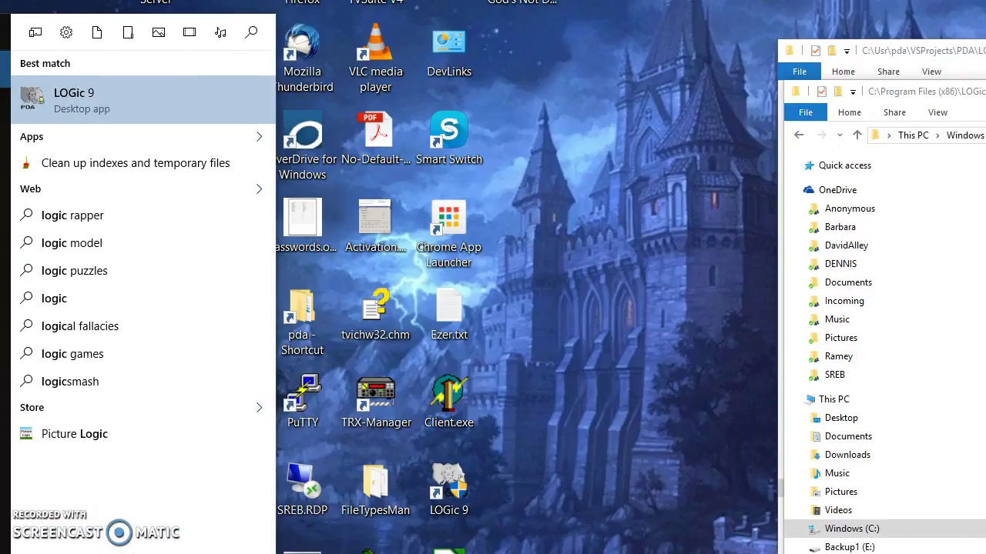
left_click(106, 94)
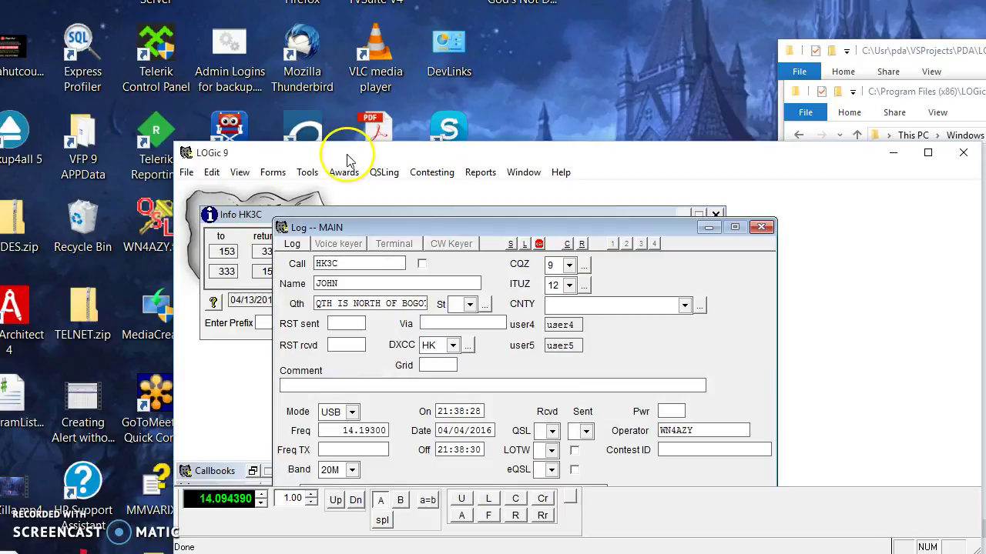
left_click_drag(346, 159, 341, 129)
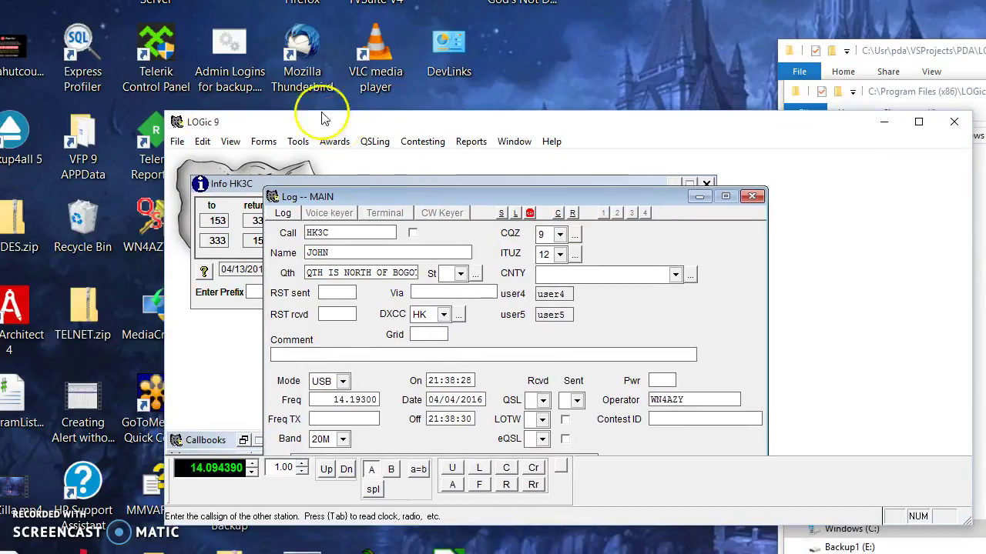
Test the radio controls in LOGic 9 by selecting VFO B and the L and C modes
left_click(445, 401)
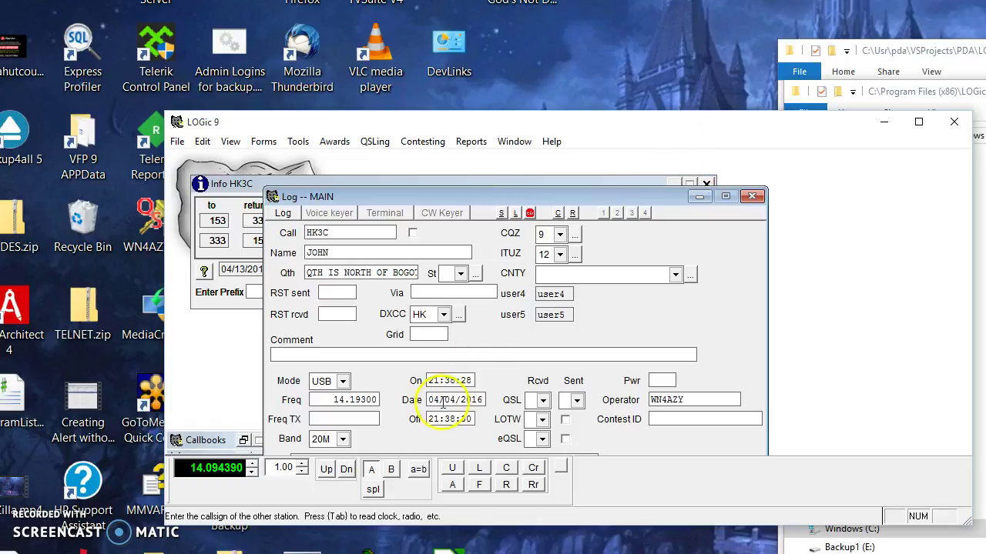
left_click(390, 469)
left_click(478, 470)
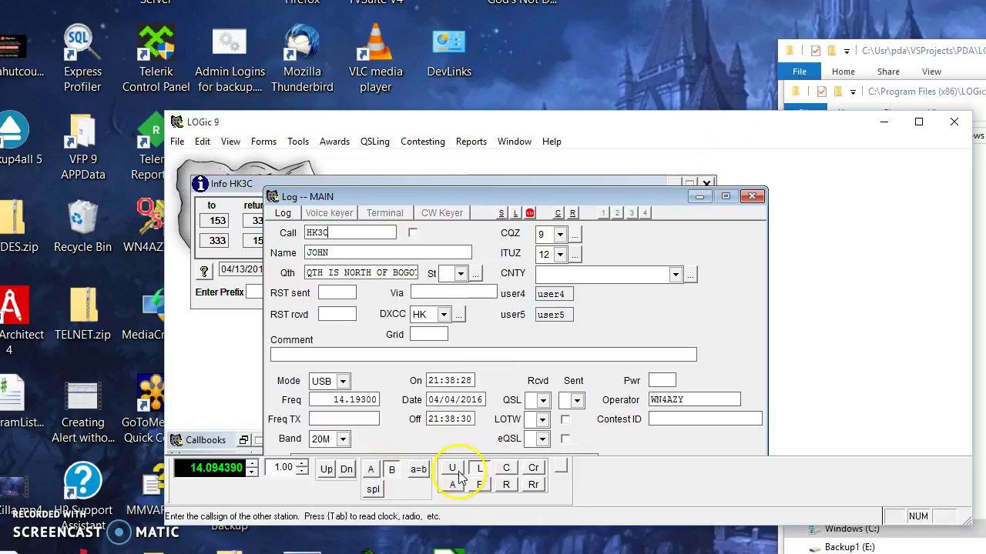
left_click(510, 470)
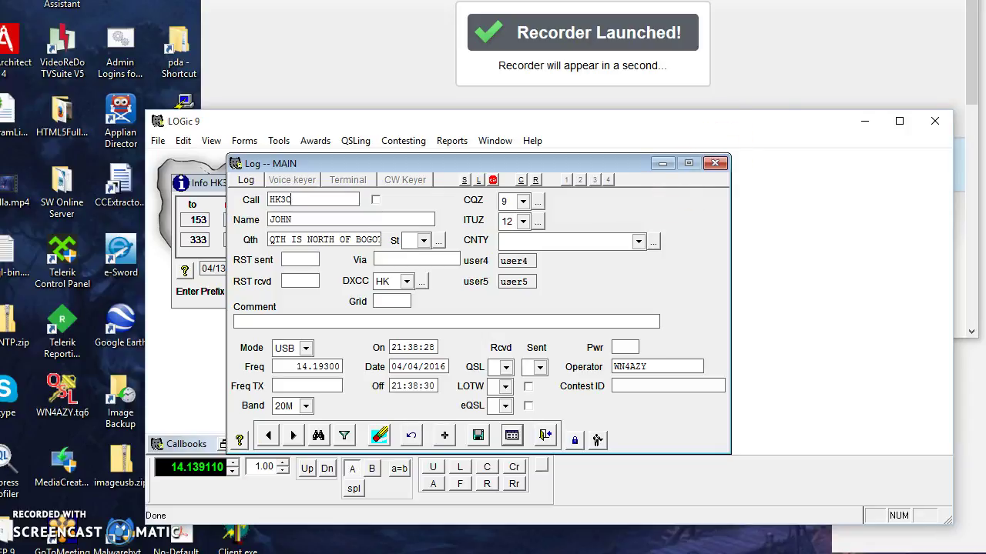
Close the browser window with its two tabs and move the LOGic 9 window to uncover the Client.exe desktop icon
key("alt+F4")
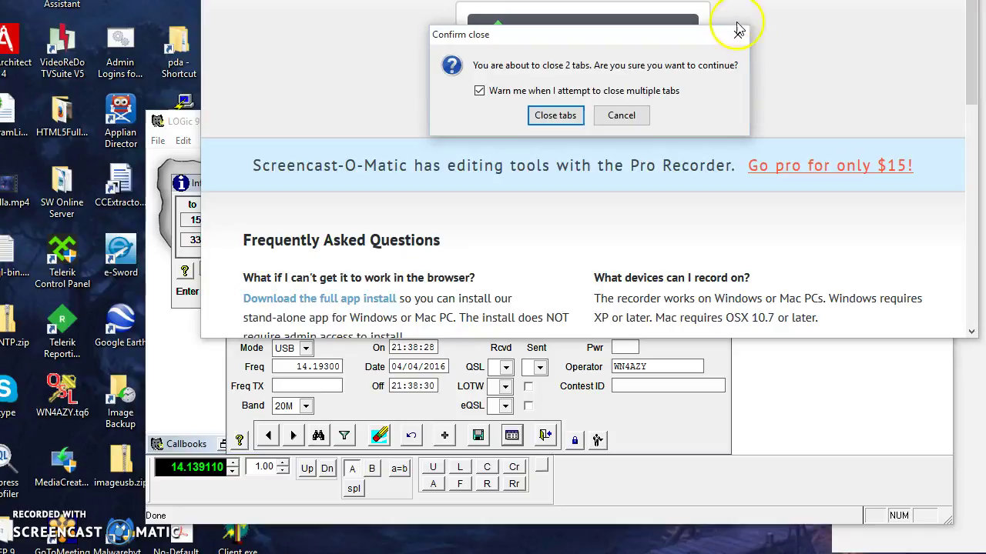
left_click(568, 116)
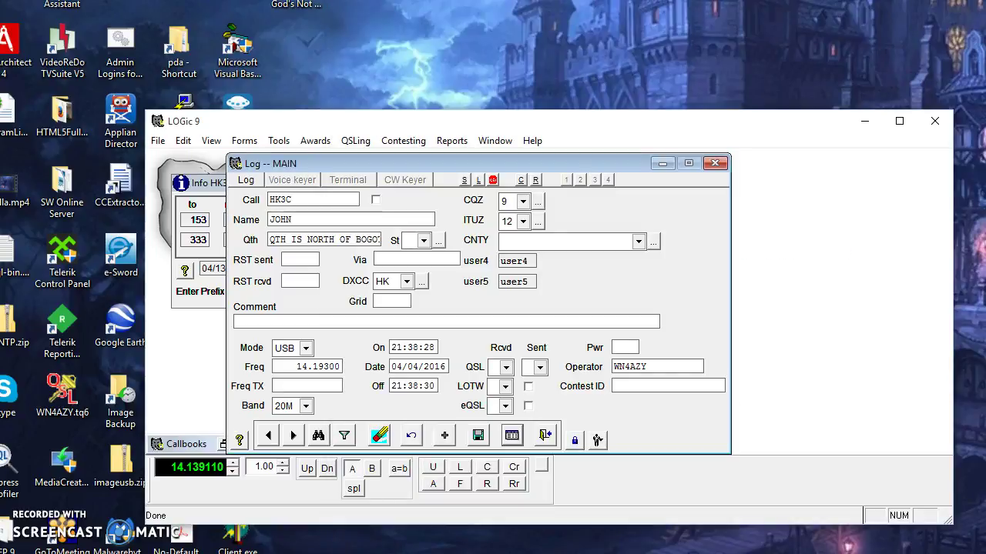
left_click_drag(686, 117, 686, 75)
Set Client.exe on the desktop to run as an administrator and save its properties
left_click(239, 528)
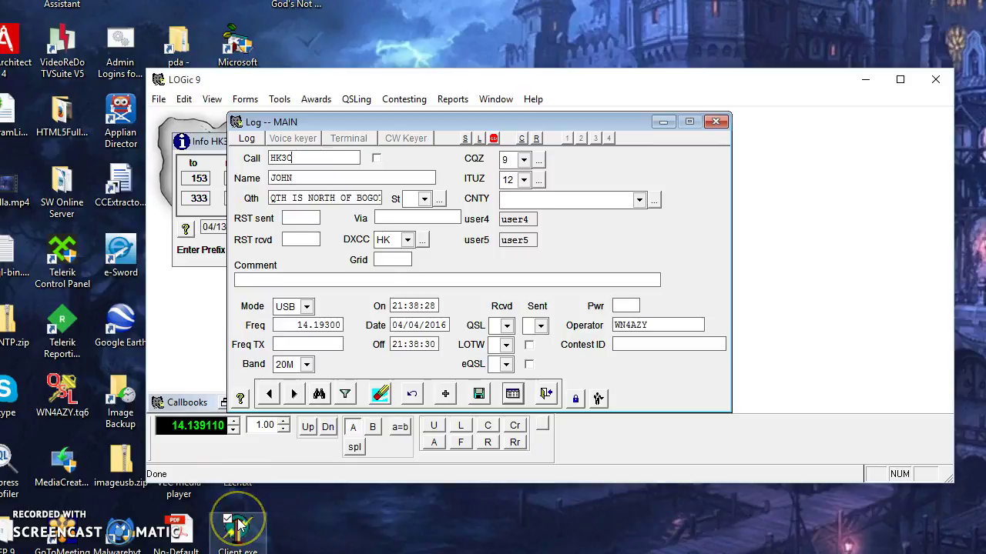
right_click(241, 526)
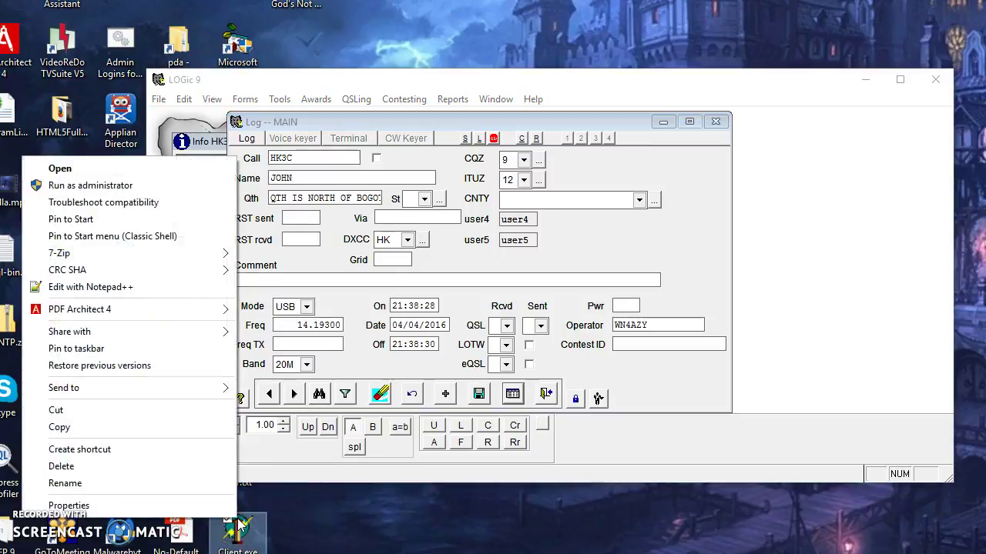
left_click(153, 505)
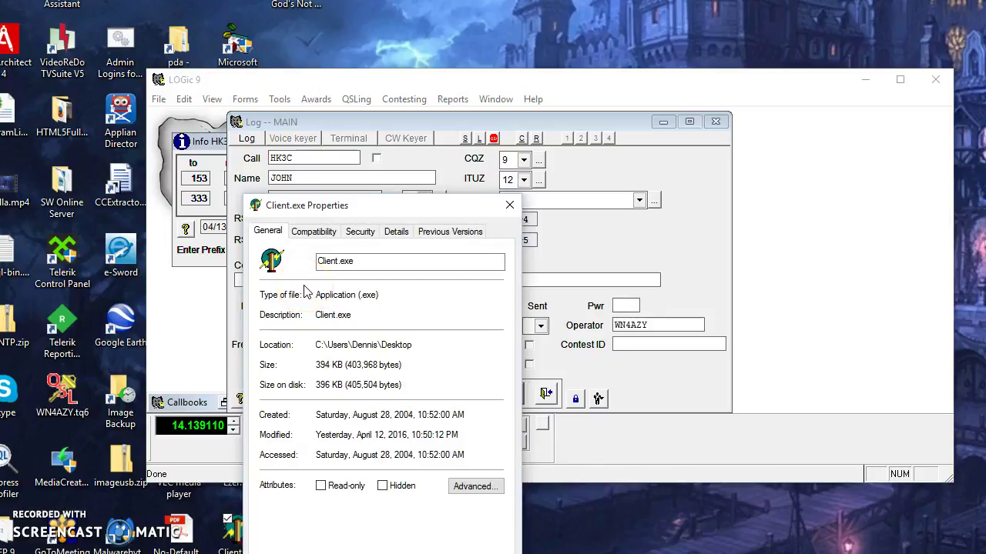
left_click(313, 230)
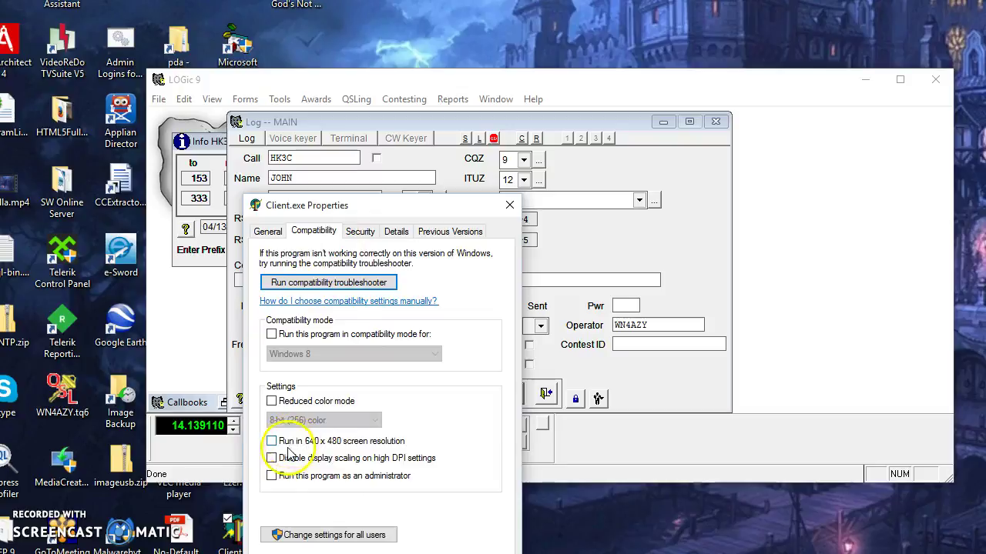
left_click(273, 476)
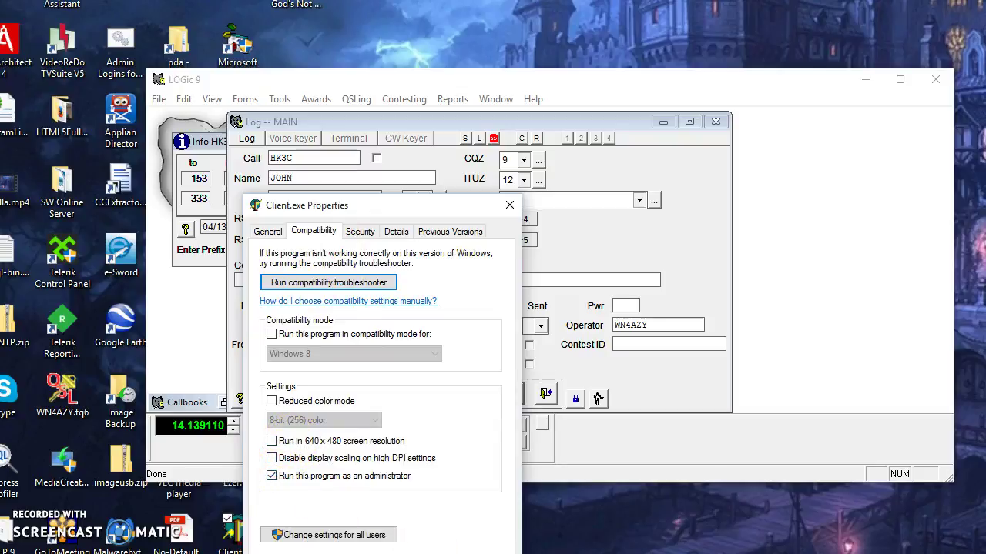
key("Return")
Launch Client.exe and move the Omni-Rig Client window so it is fully visible over LOGic 9
double_click(255, 531)
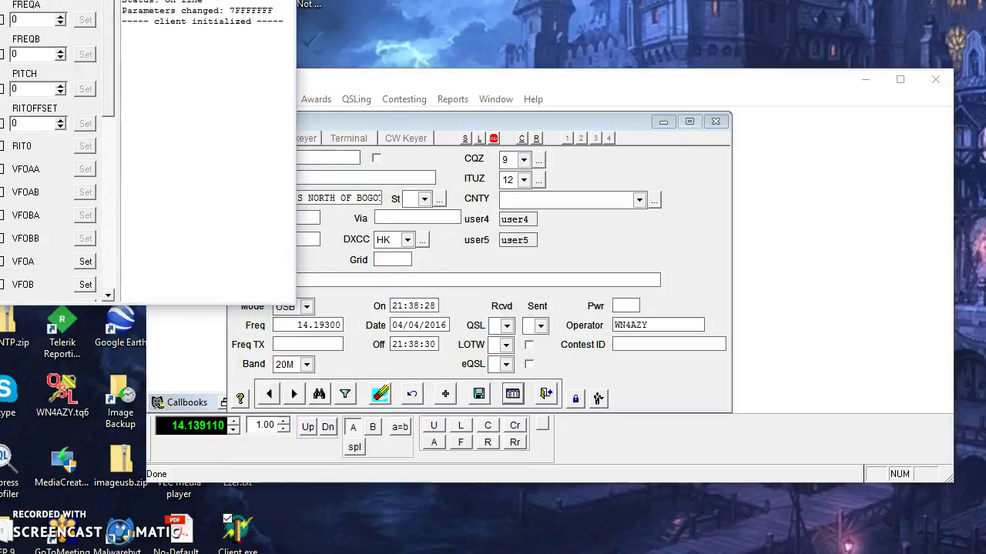
left_click_drag(367, 56, 378, 61)
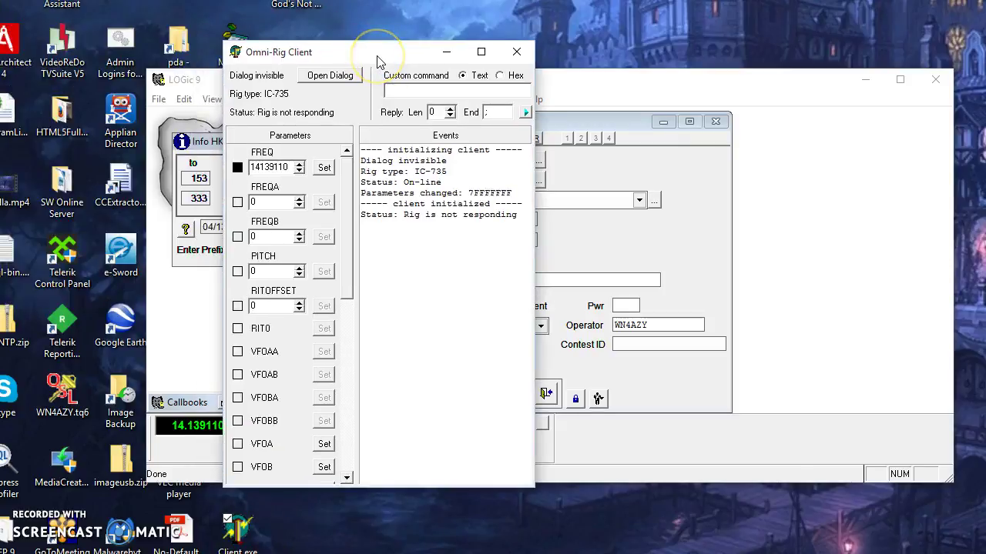